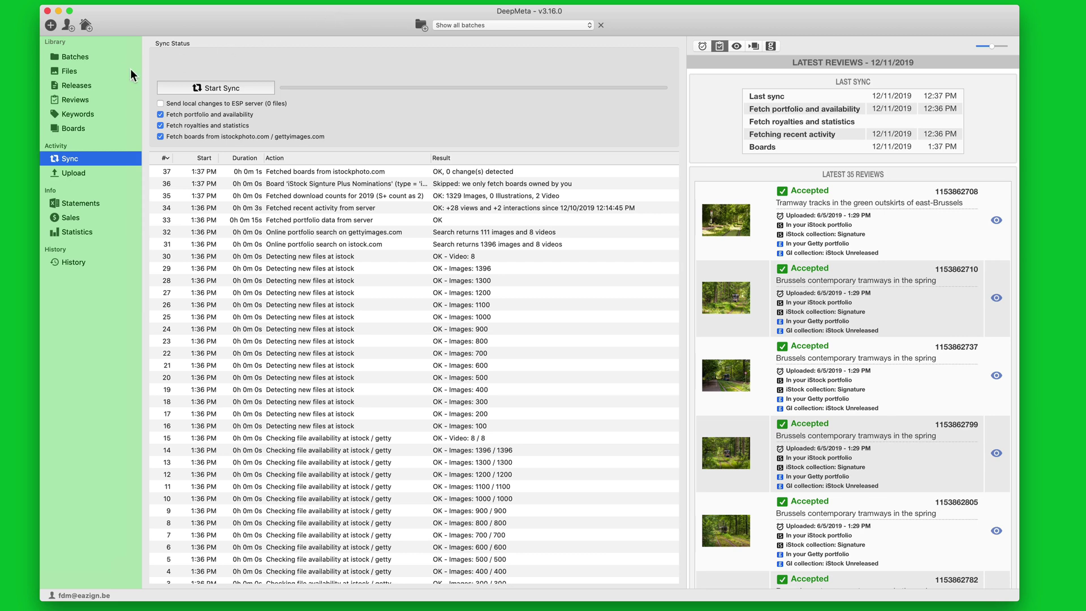
Browse Batches, a Brussels tramways file, the first release's details, then the Reviews list.
click(89, 59)
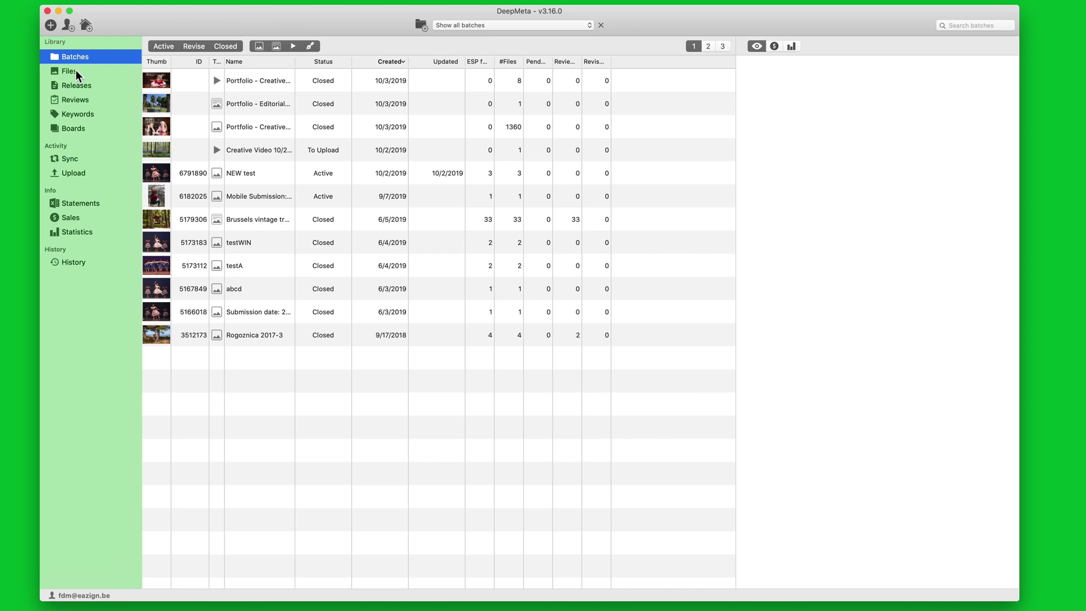
click(73, 70)
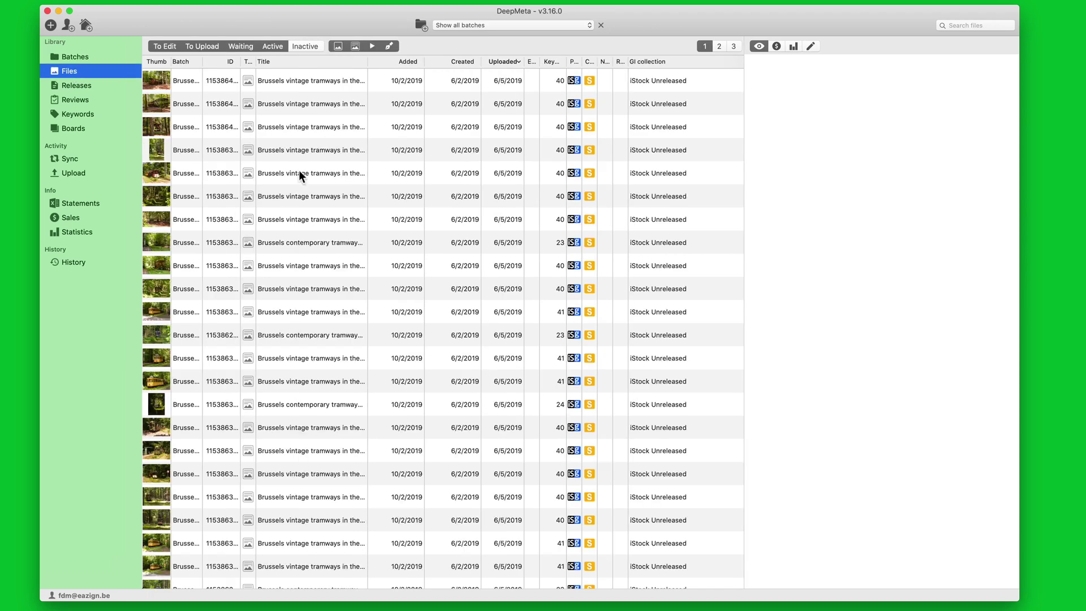
click(323, 171)
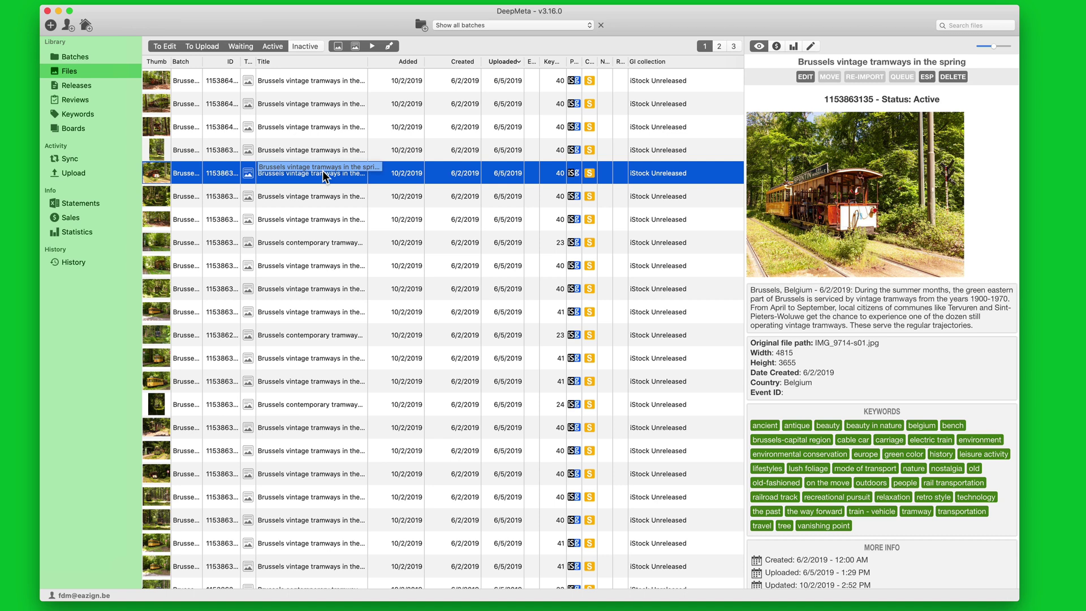
click(81, 85)
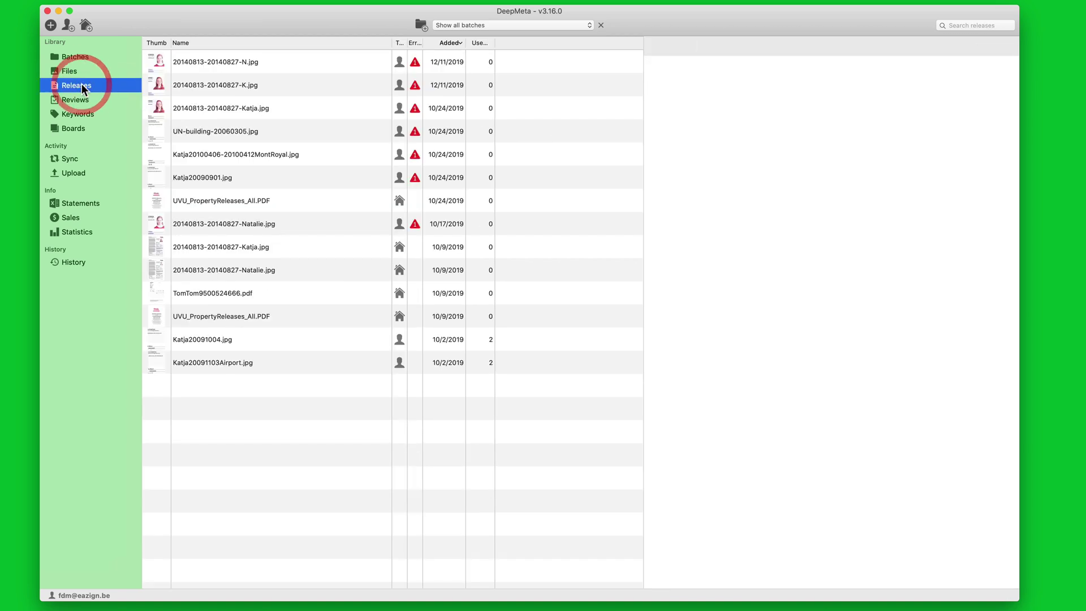
click(202, 60)
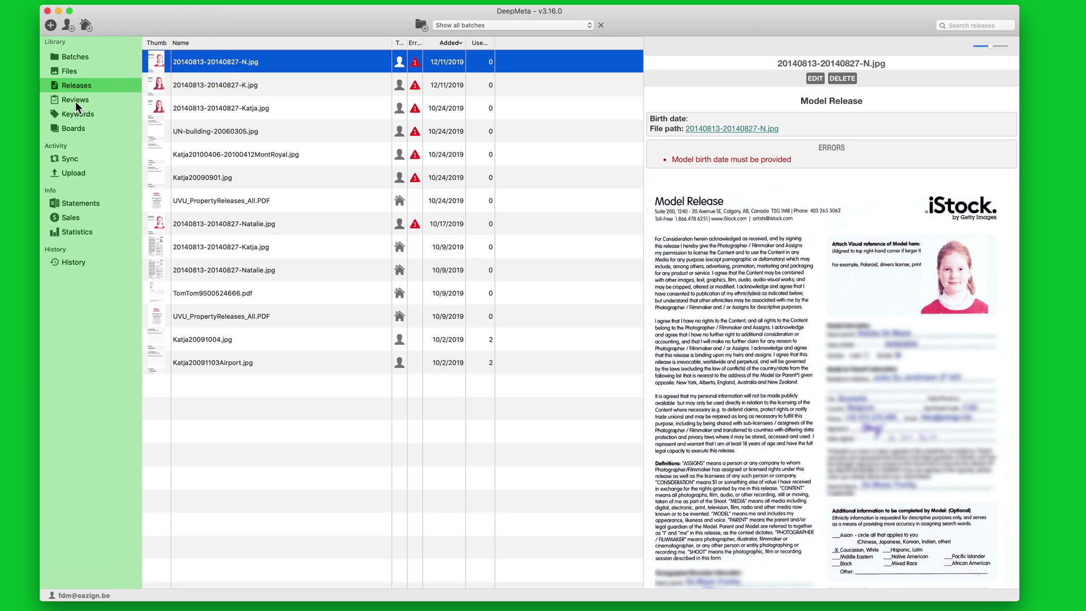
click(78, 100)
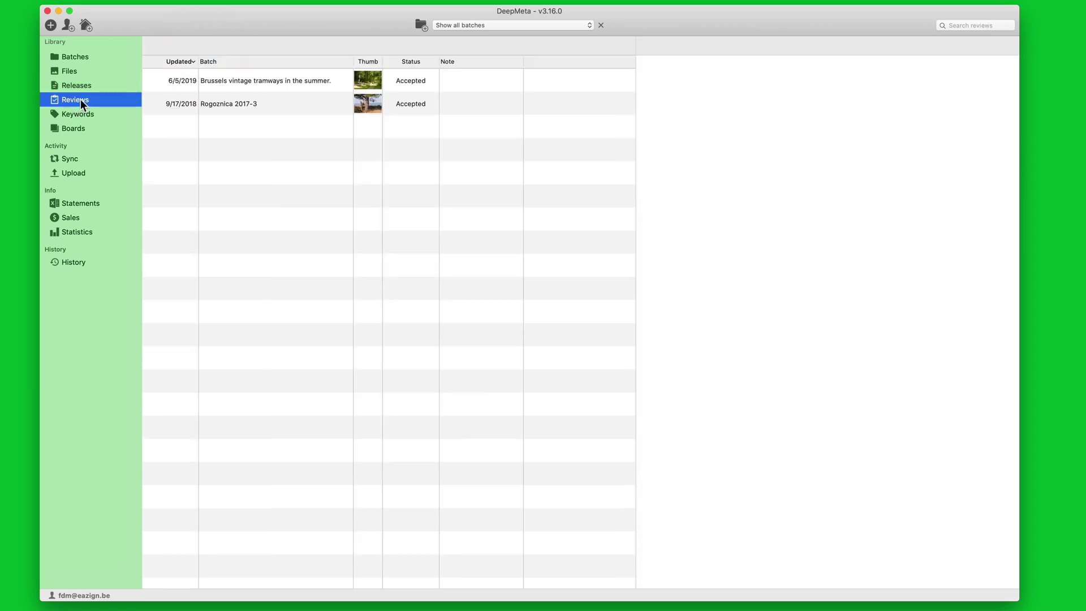
View sales for the outdoors keyword and the Architecture & Monuments board.
click(82, 115)
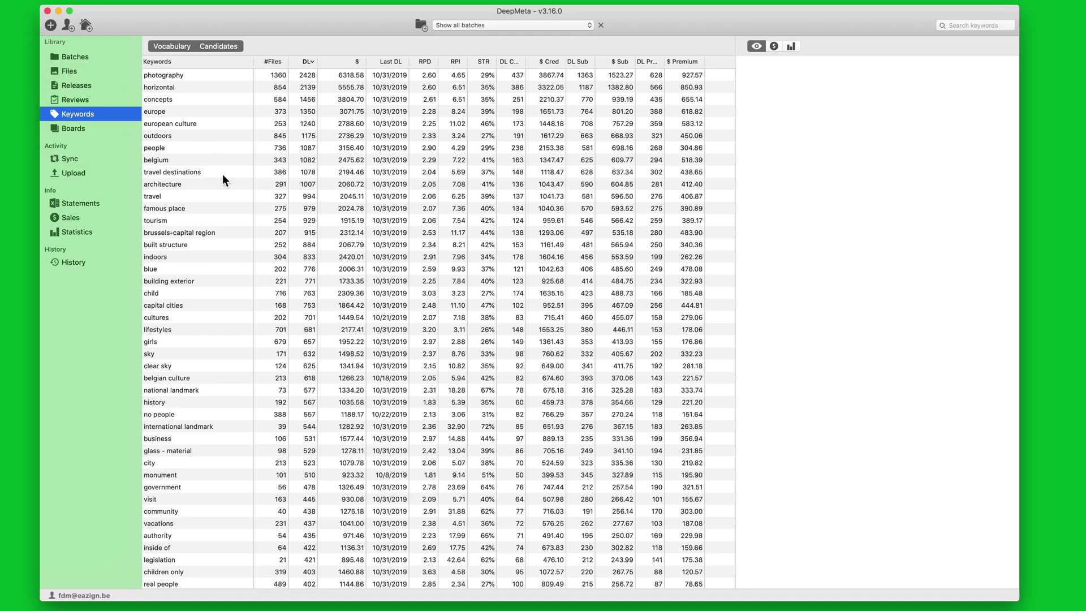
click(280, 136)
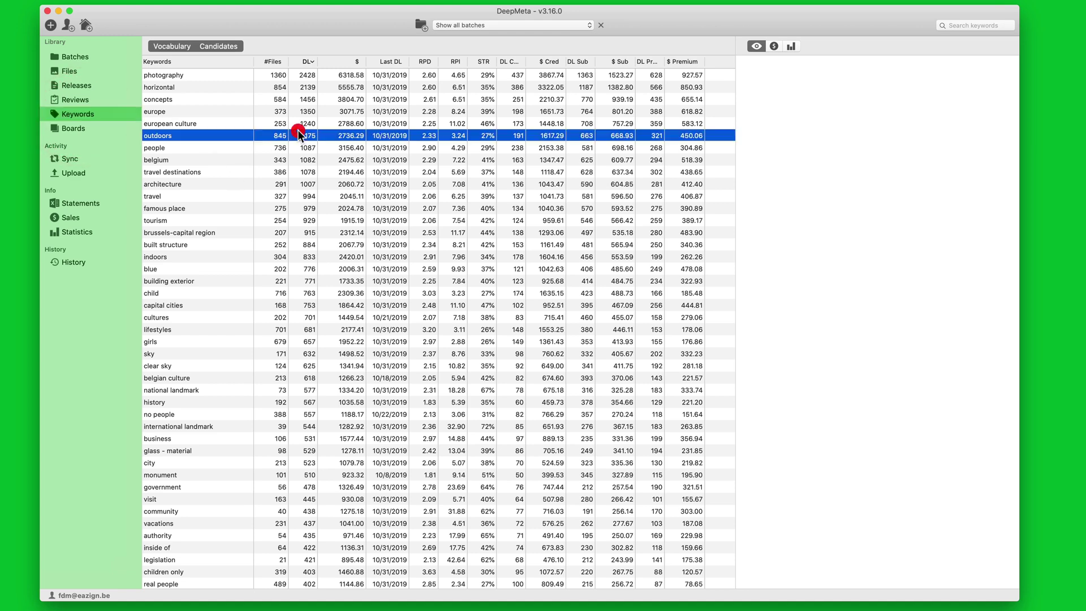
click(775, 46)
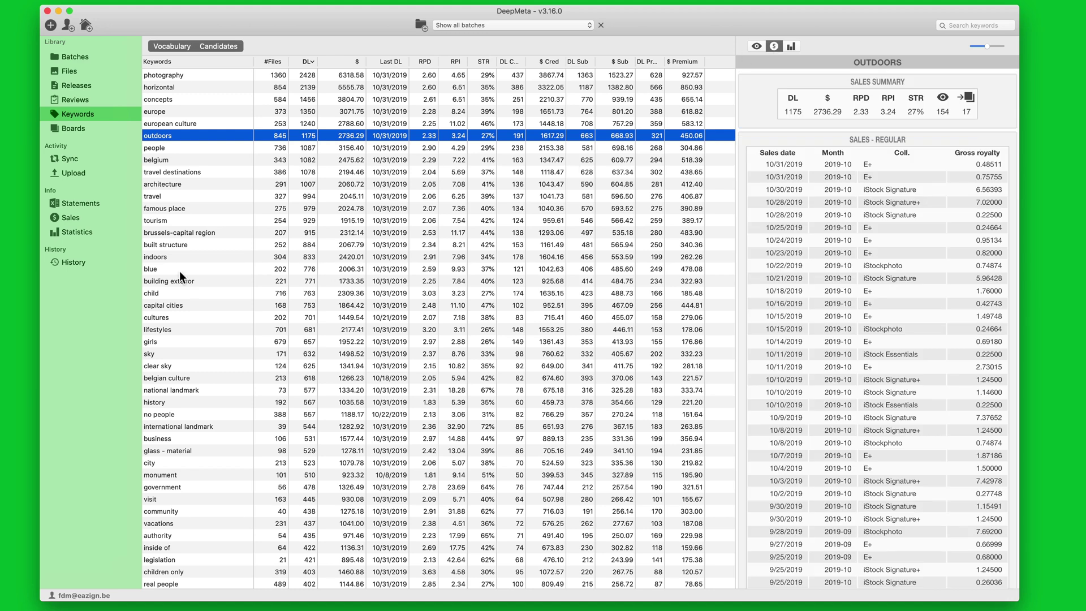
click(71, 130)
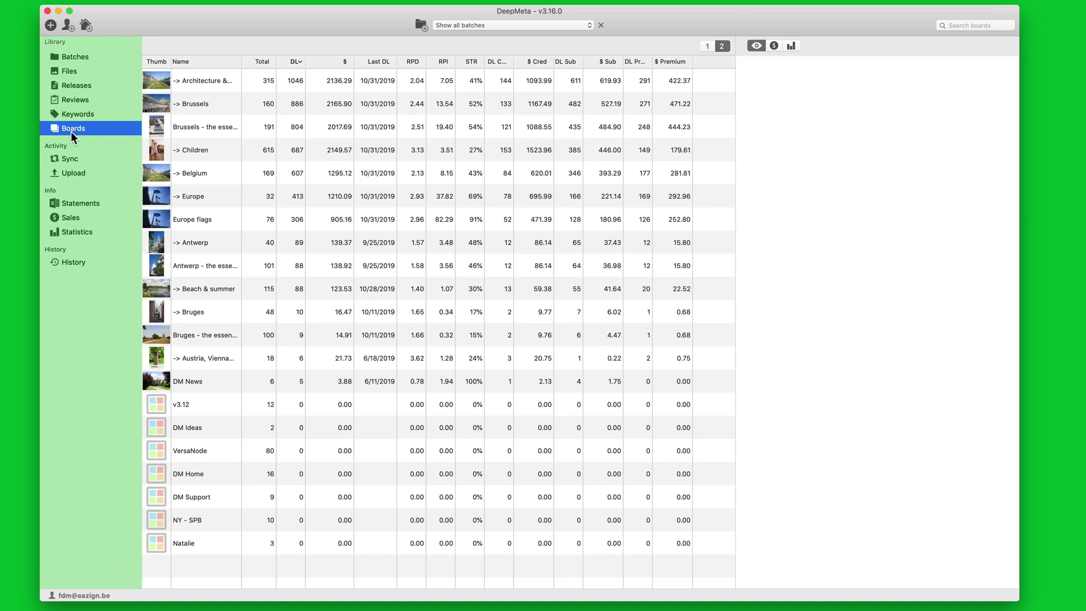
click(336, 85)
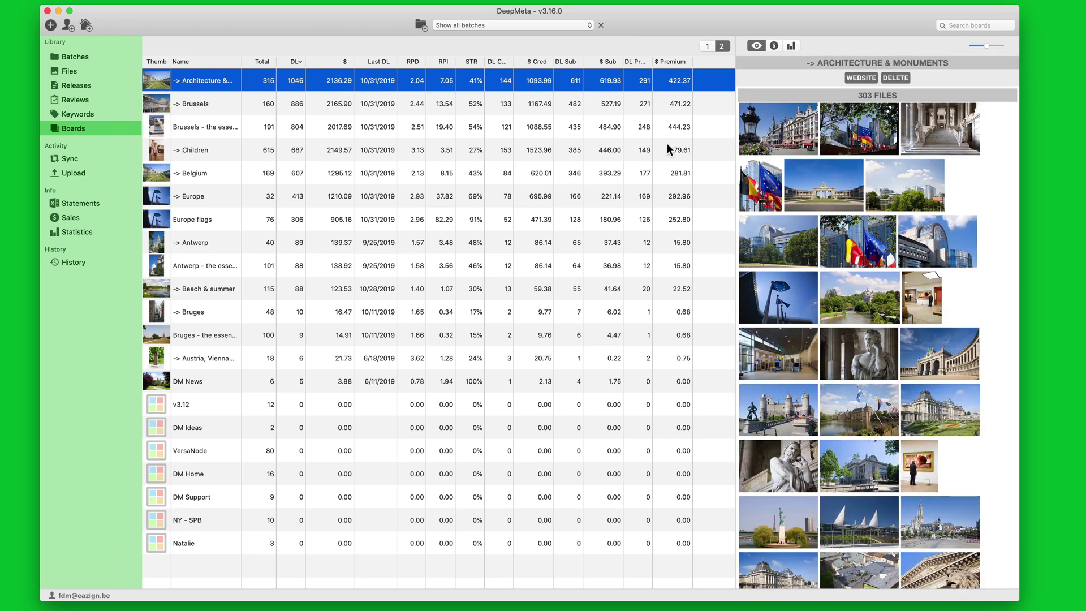
click(774, 46)
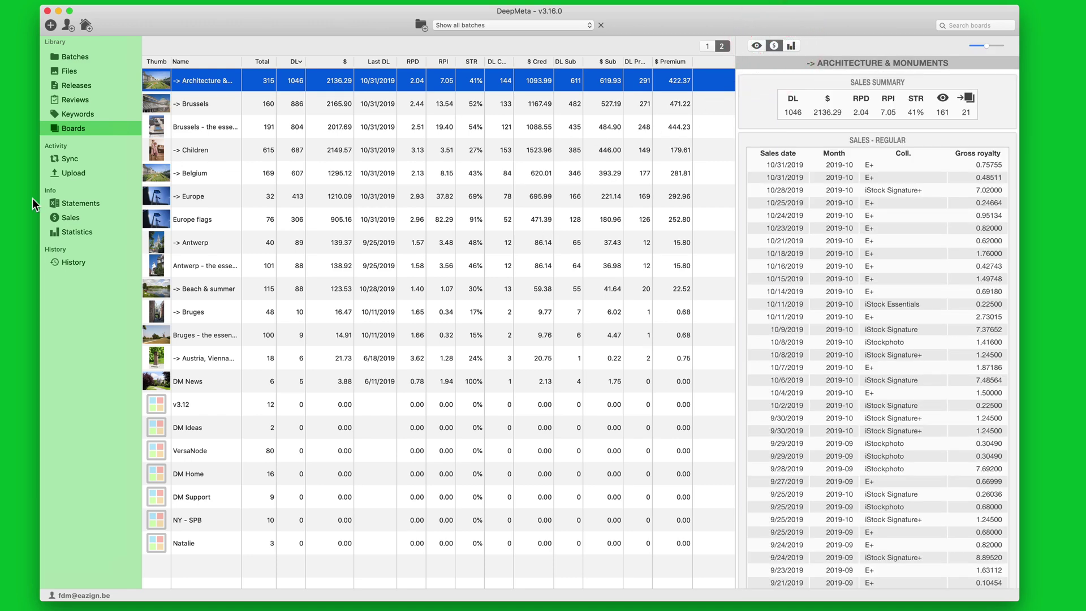
Look through royalty statements, the sales list and the 4/4/2018 sale's details.
click(77, 204)
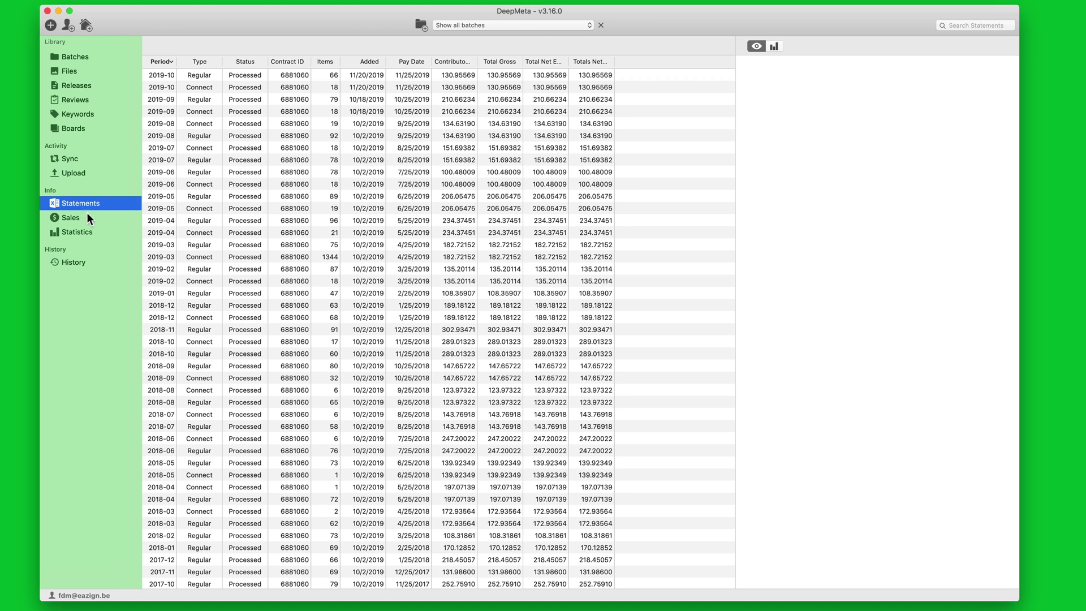
click(80, 219)
click(250, 173)
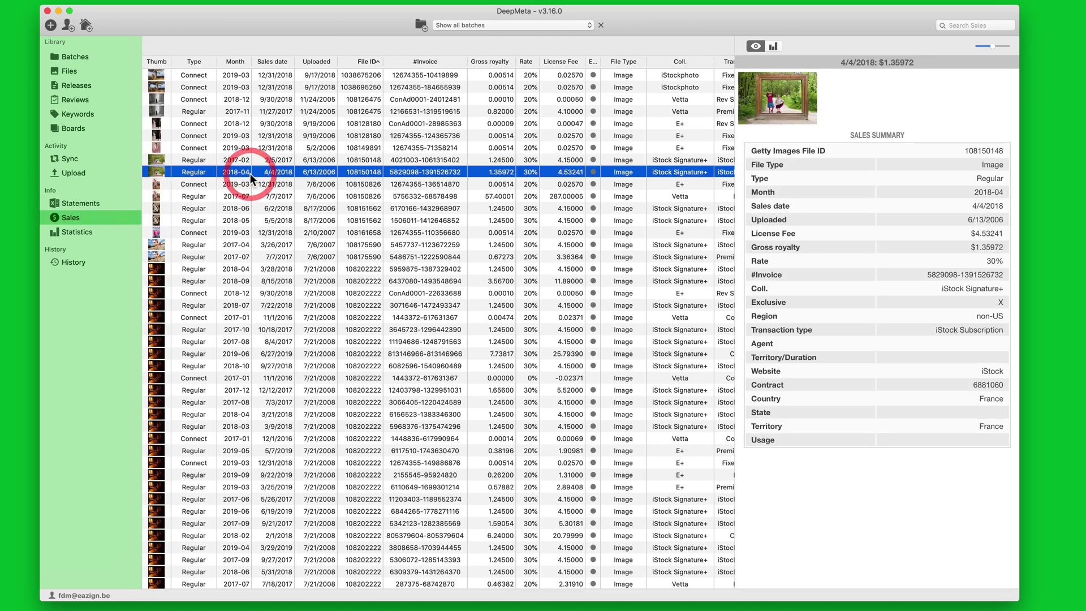
Switch to the Statistics view to see the sales charts.
click(76, 233)
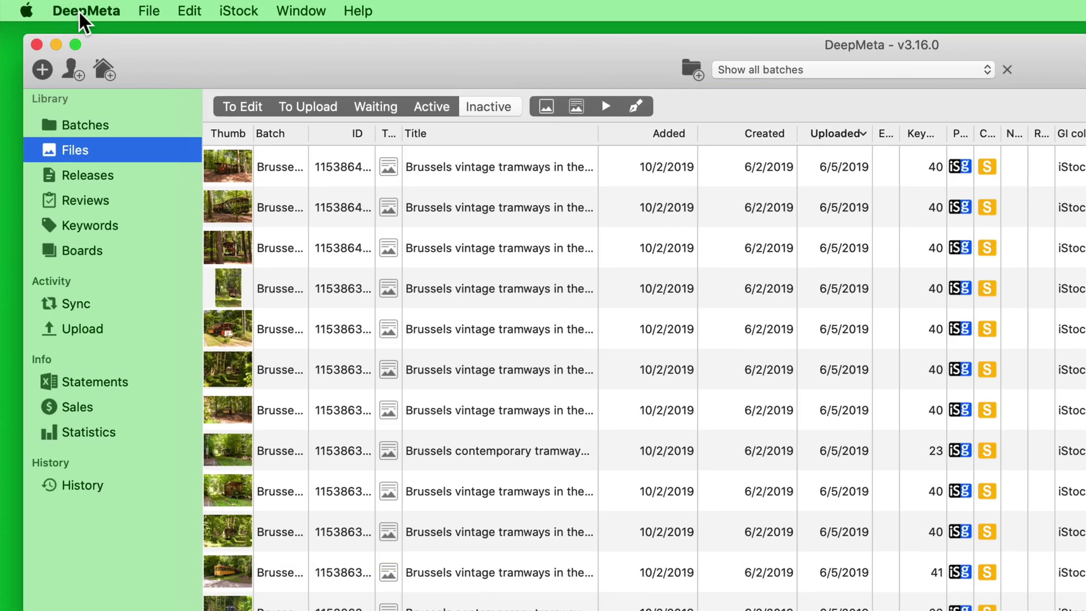
Open the Export dialog from the File menu, preset to Files and Sales as TSV.
click(43, 5)
click(149, 10)
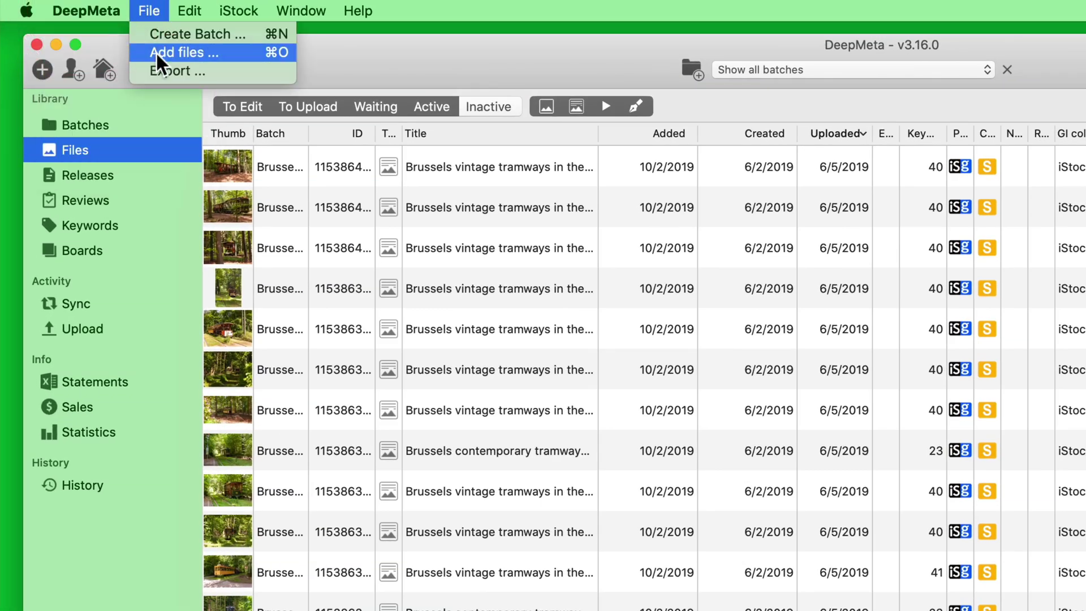
click(169, 70)
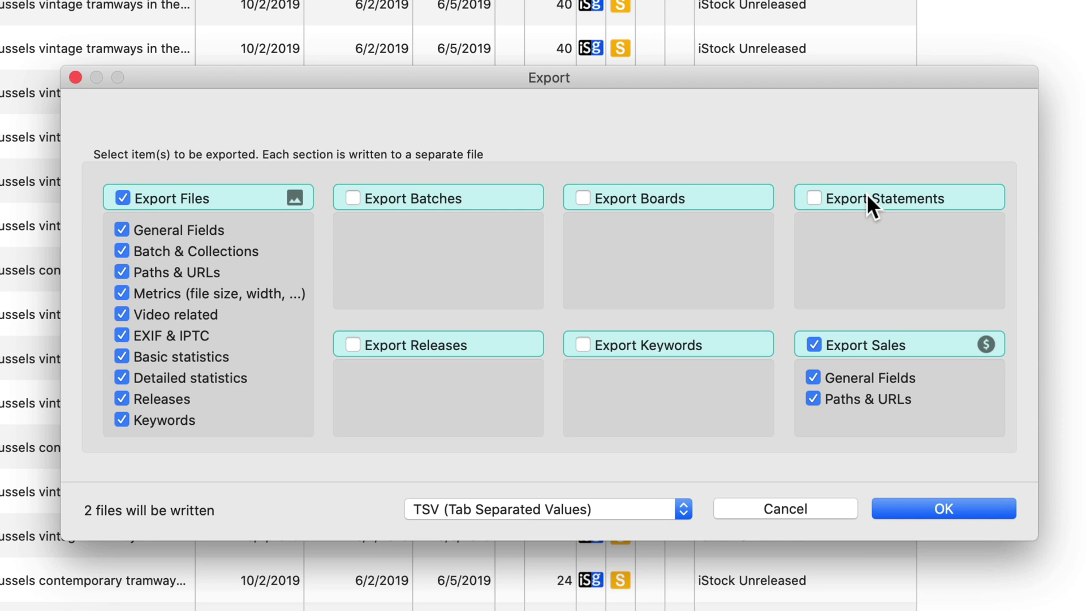
Tick Export Batches and Export Releases, leaving Sales Paths & URLs included.
click(438, 202)
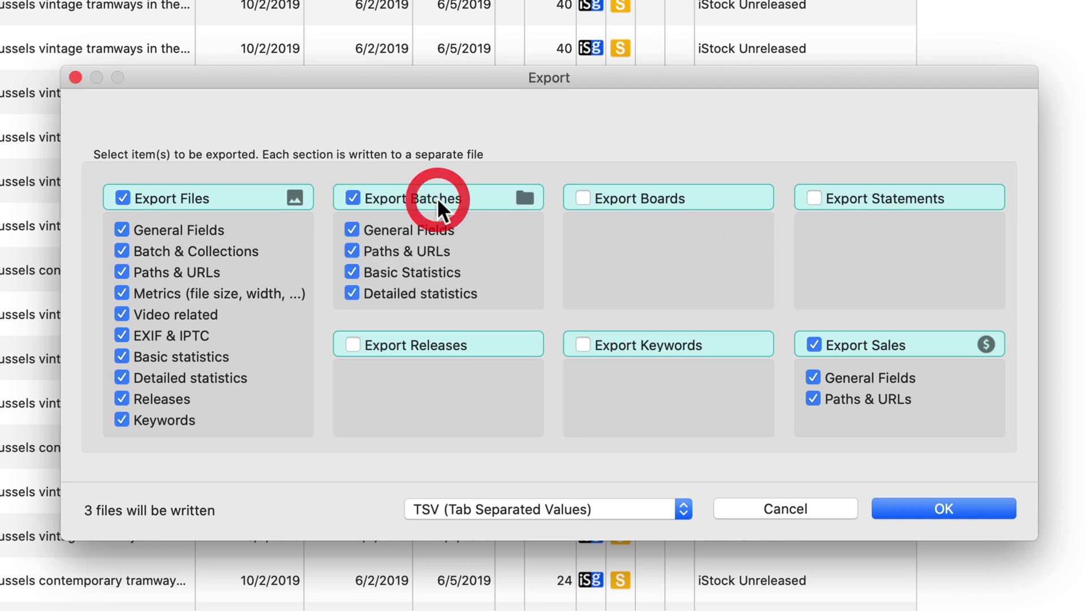
click(408, 348)
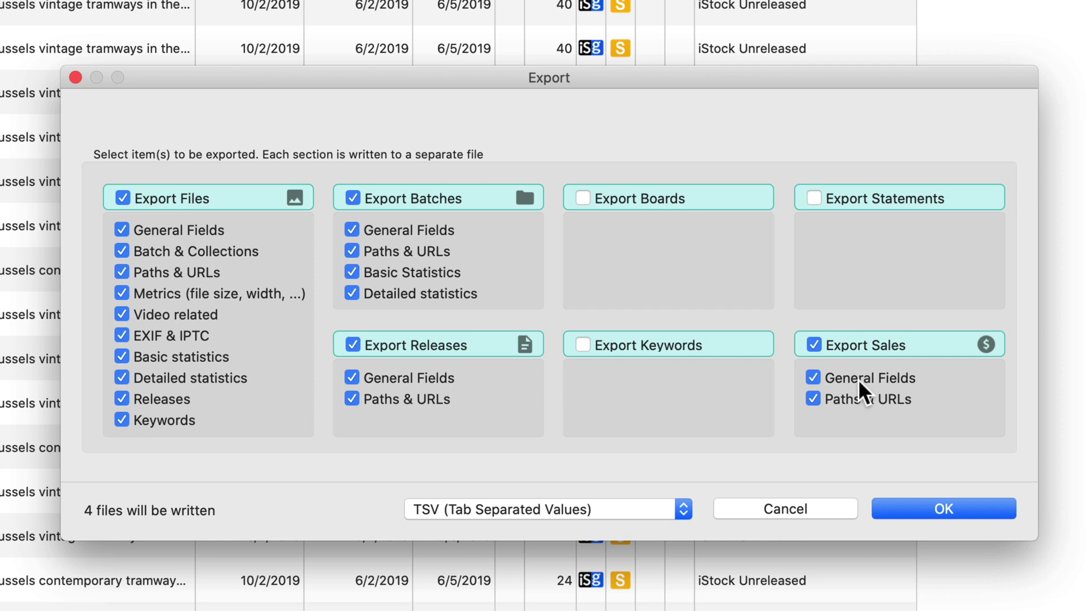
click(835, 409)
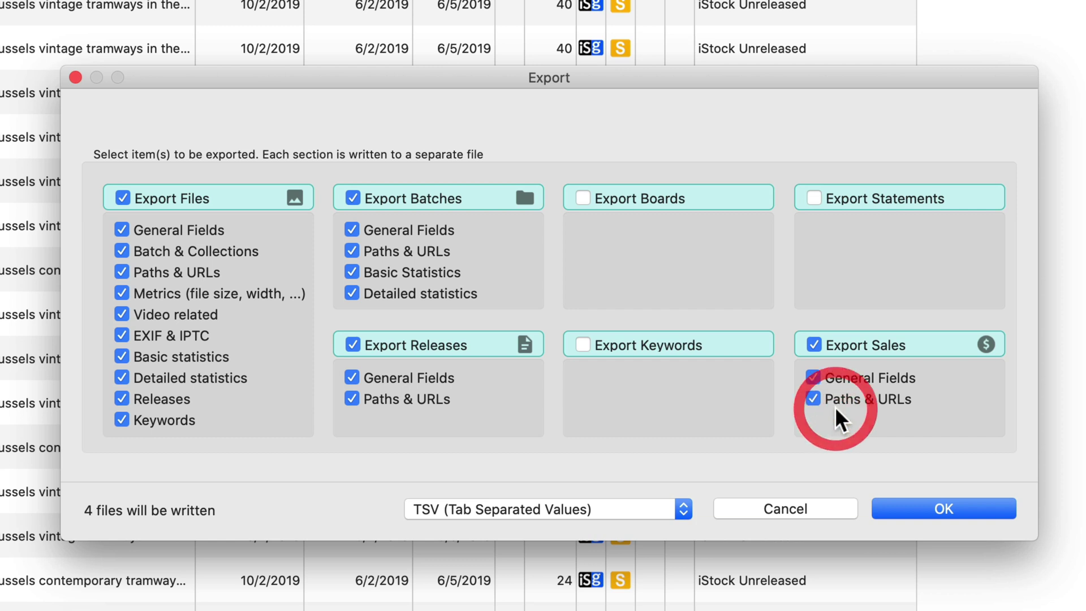
click(847, 404)
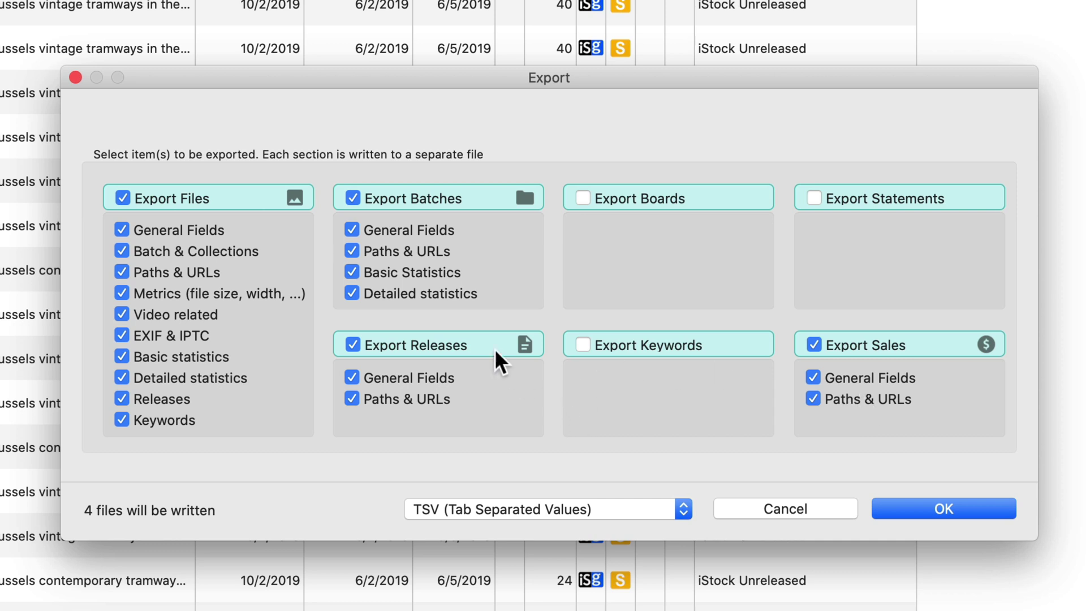
Untick Export Sales and Export Releases, keeping TSV as the export format.
click(851, 355)
click(455, 348)
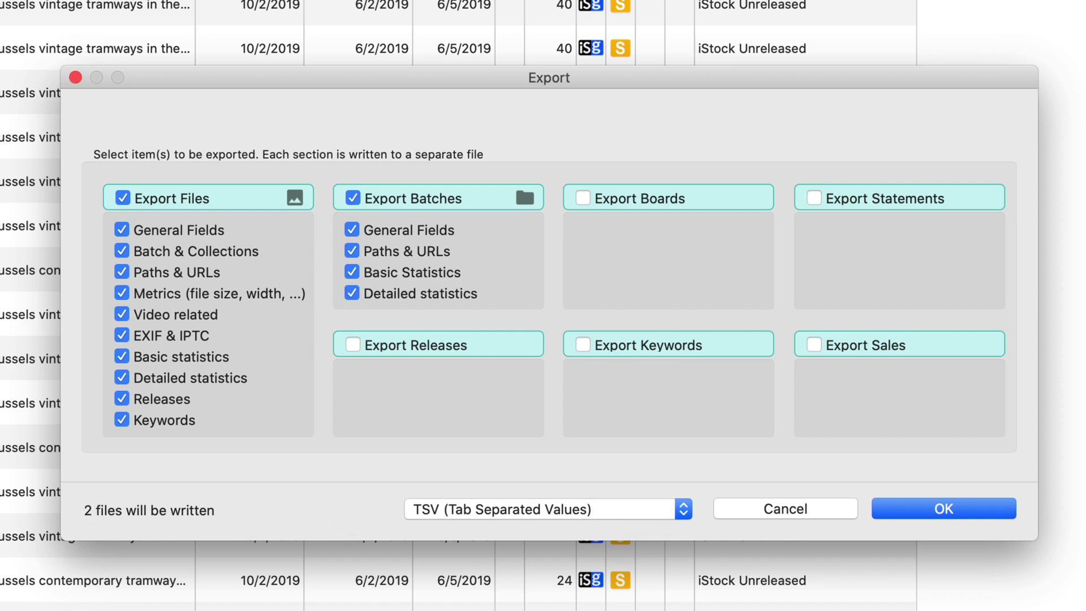
click(686, 512)
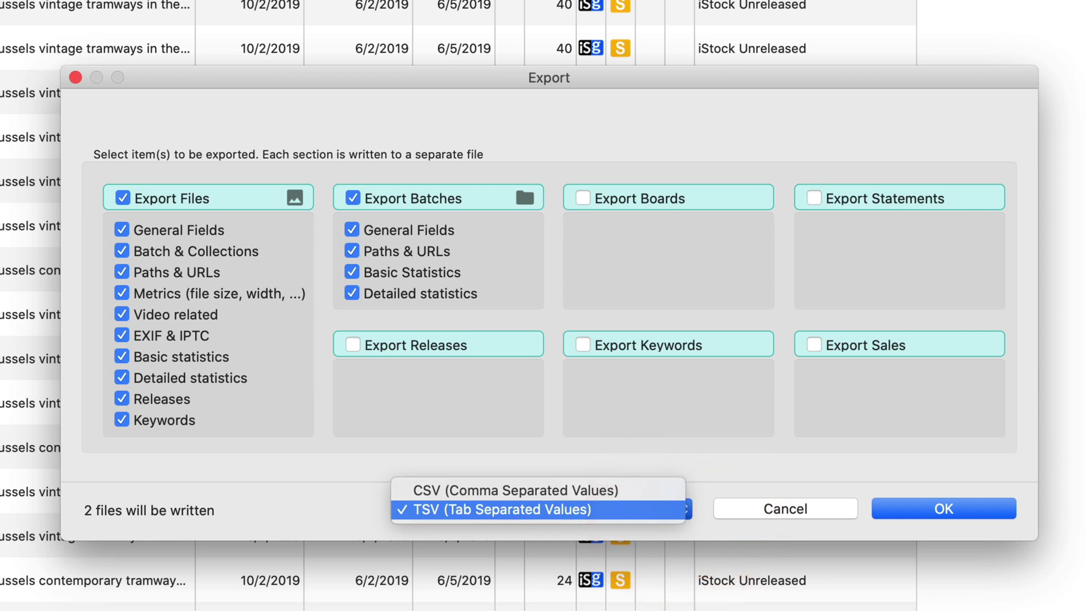
key(super+Tab)
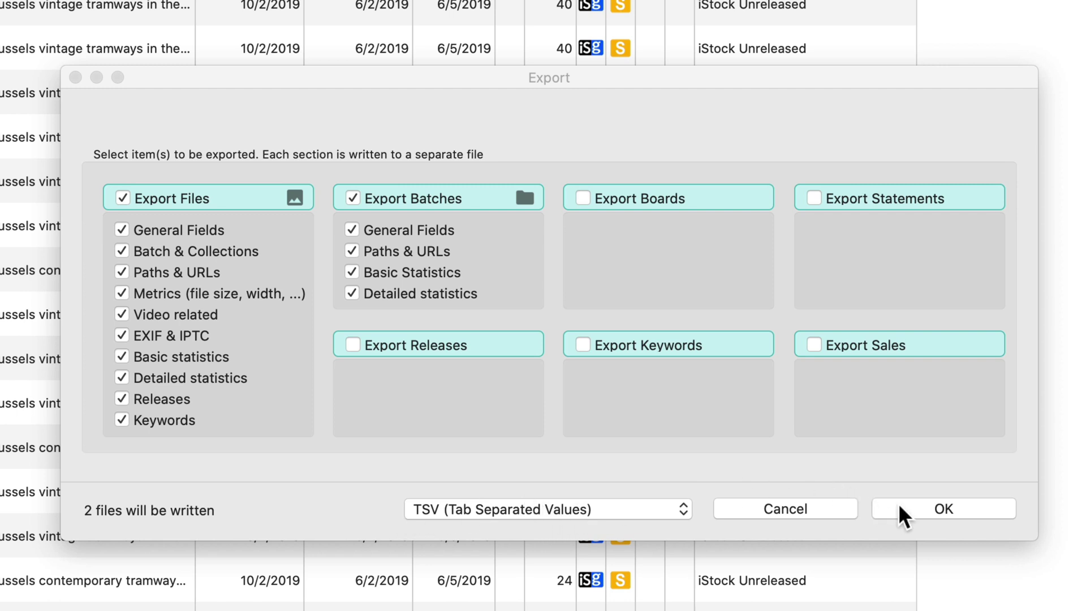
Confirm the export and save DM-20191211 Files and Batches TSVs to the Desktop.
click(944, 509)
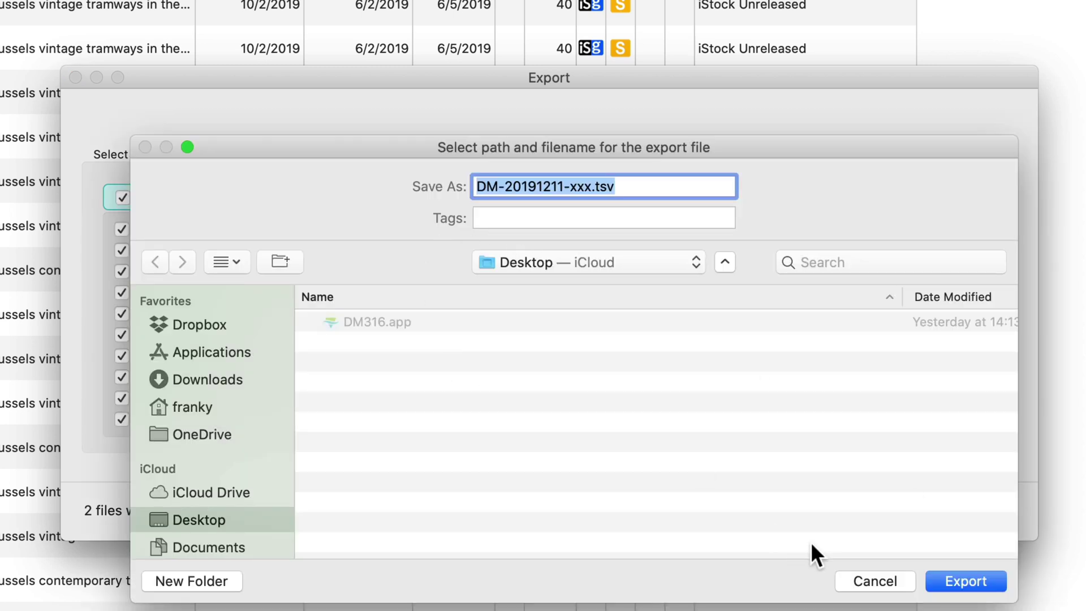
click(960, 579)
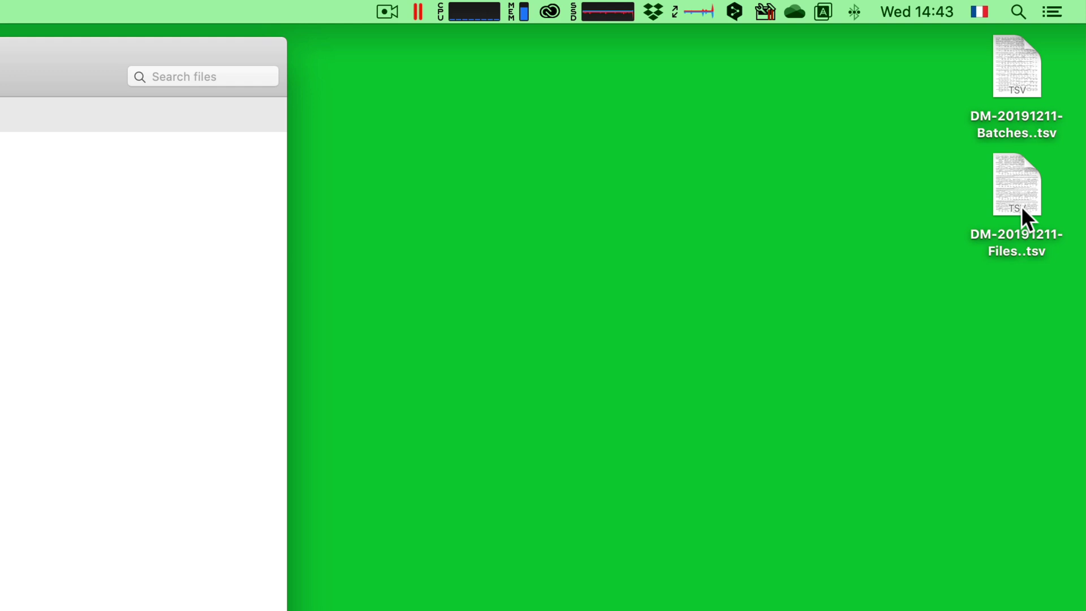
Open DM-20191211-Files.tsv in Numbers, scroll through its columns, then hide Numbers.
double_click(1022, 189)
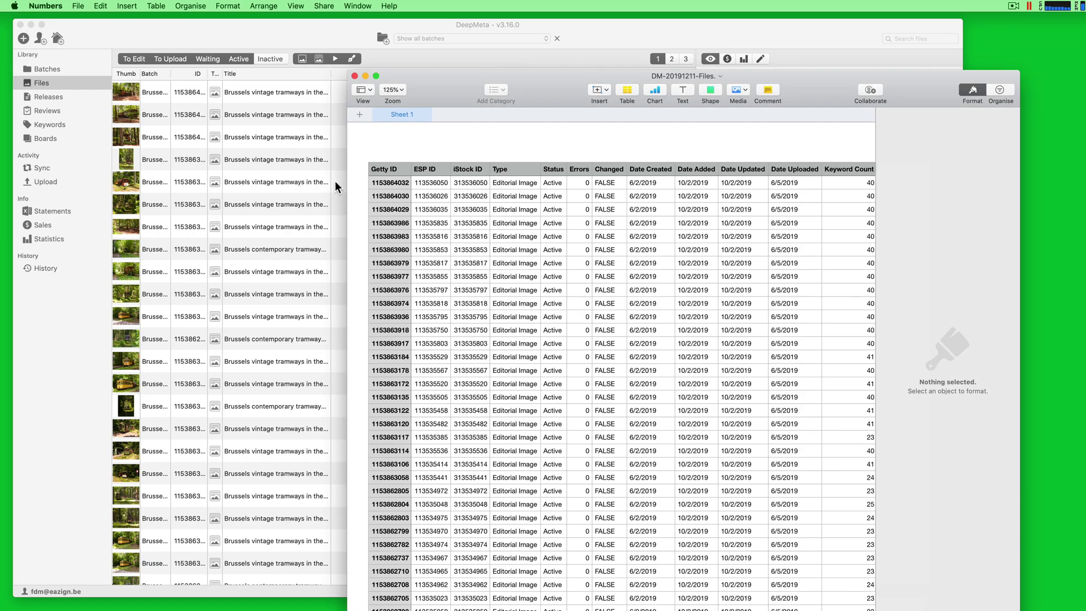
drag(463, 79, 264, 39)
scroll(527, 329, right, 5)
scroll(528, 328, right, 15)
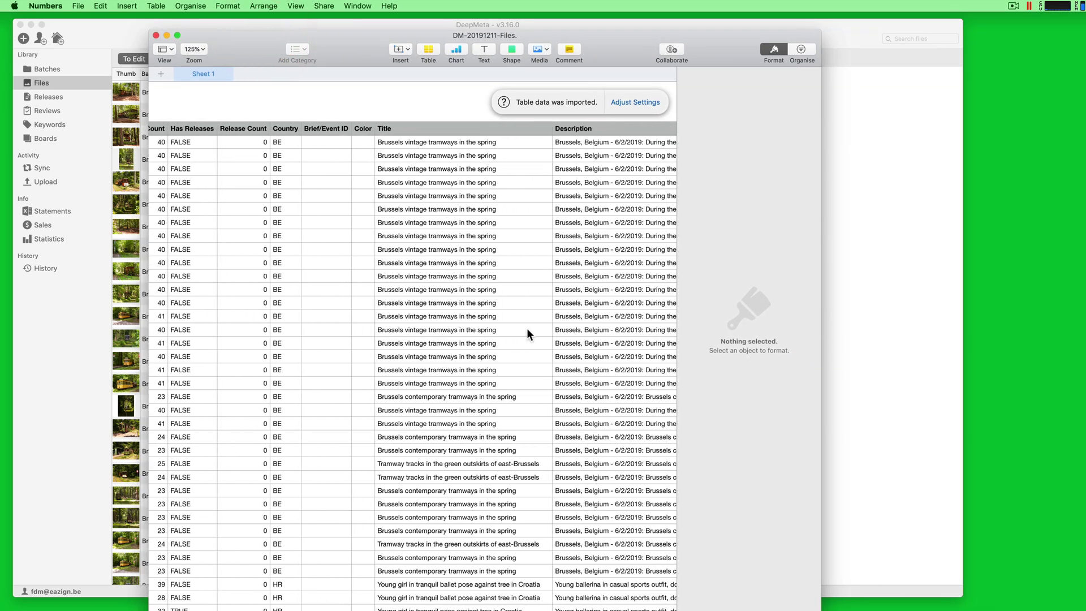
scroll(527, 329, down, 3)
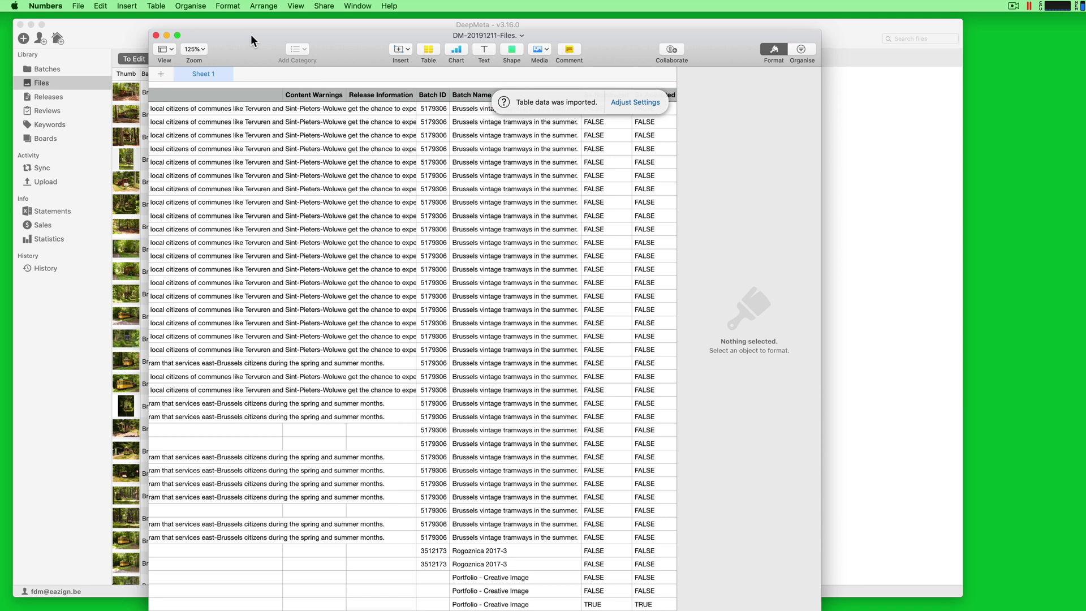
key(super+h)
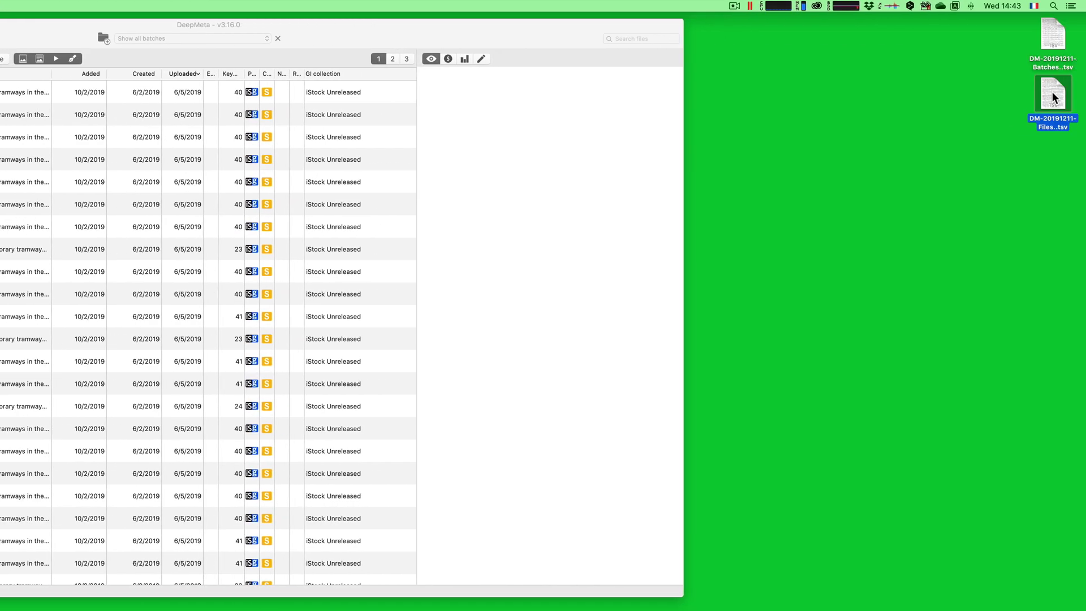
Open DM-20191211-Files.tsv in Microsoft Excel via Open With.
right_click(1052, 92)
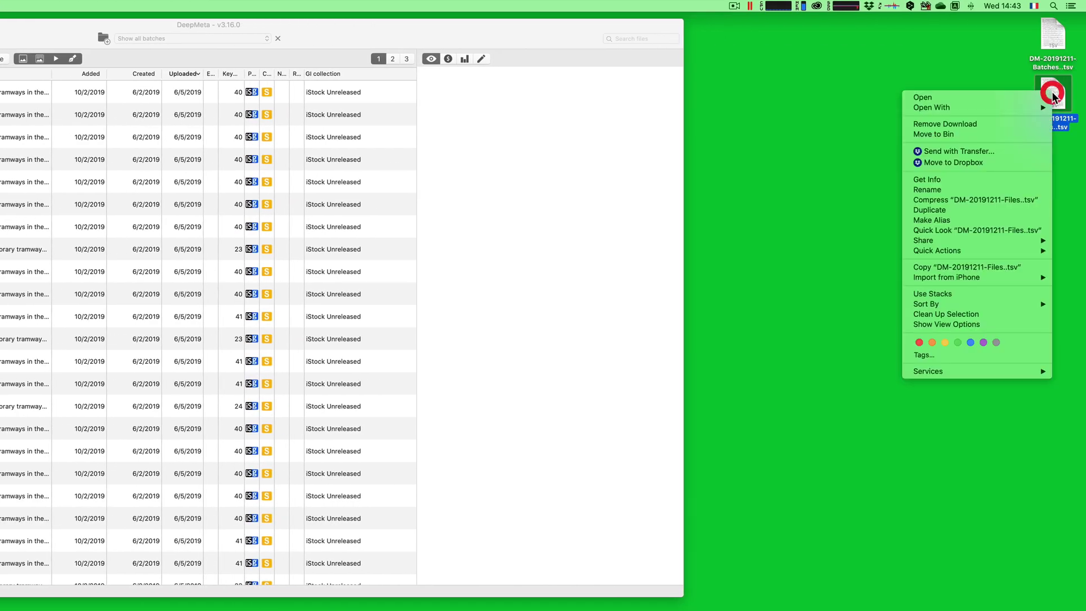
mouse_move(1010, 107)
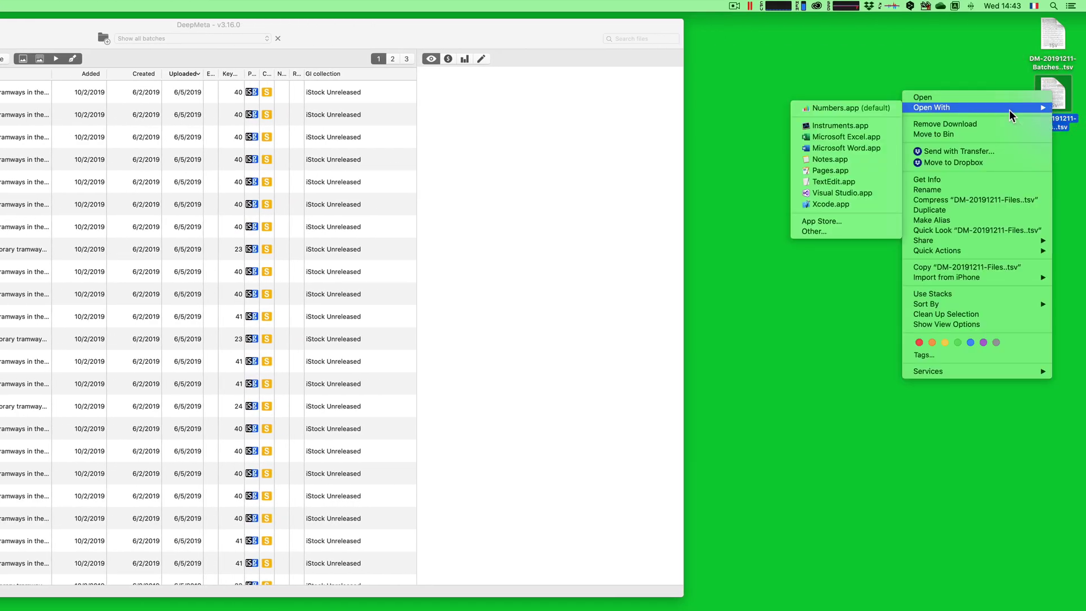
click(818, 138)
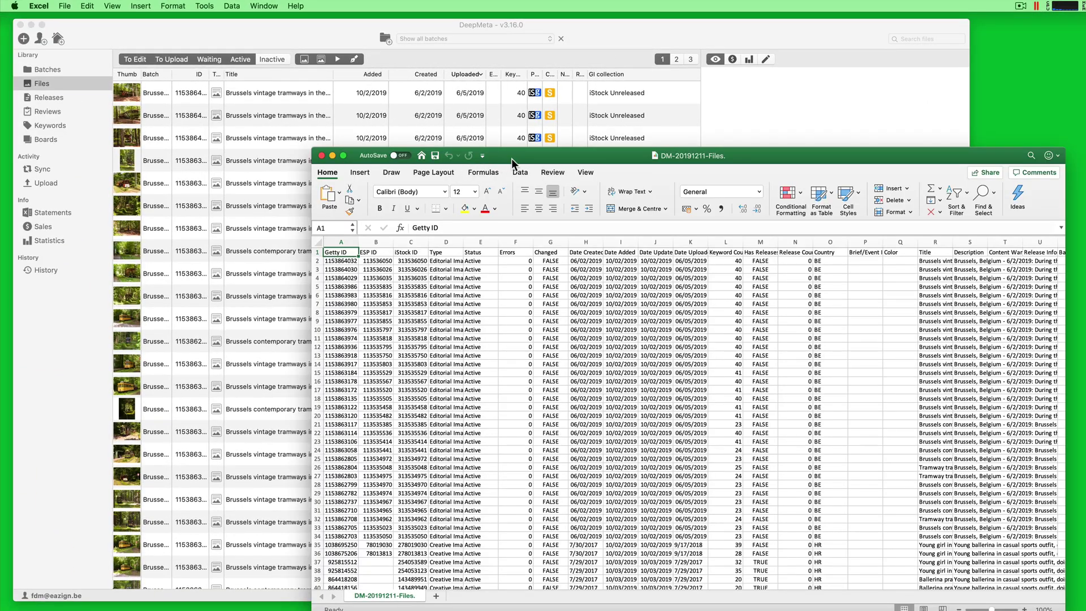
Move the Excel window up and left to review the imported file columns.
drag(523, 160, 286, 69)
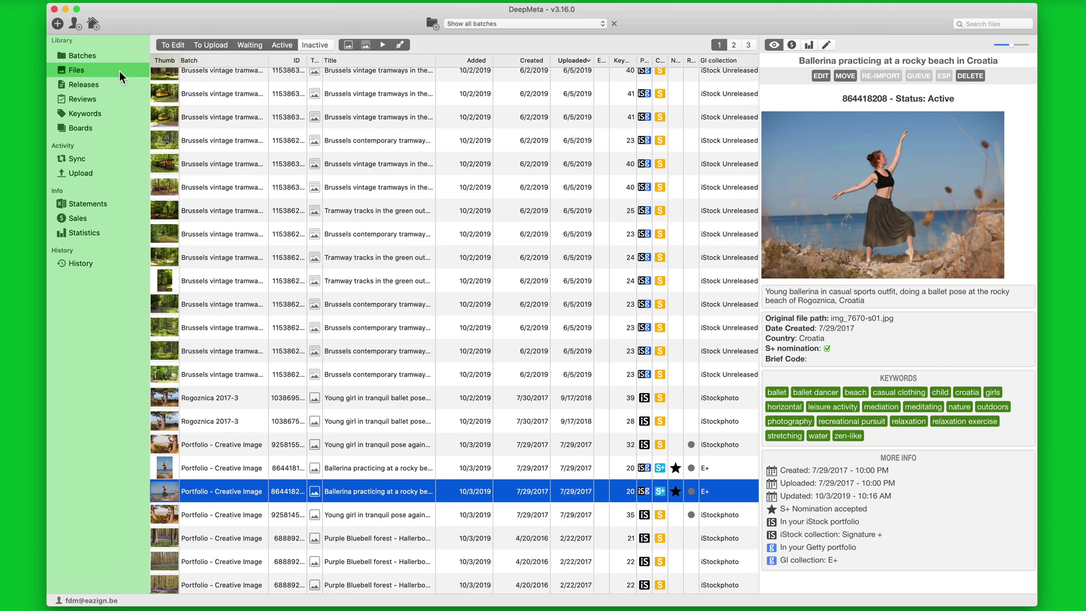
Search the Files list for 'brussels' and select all 245 matching files.
click(984, 24)
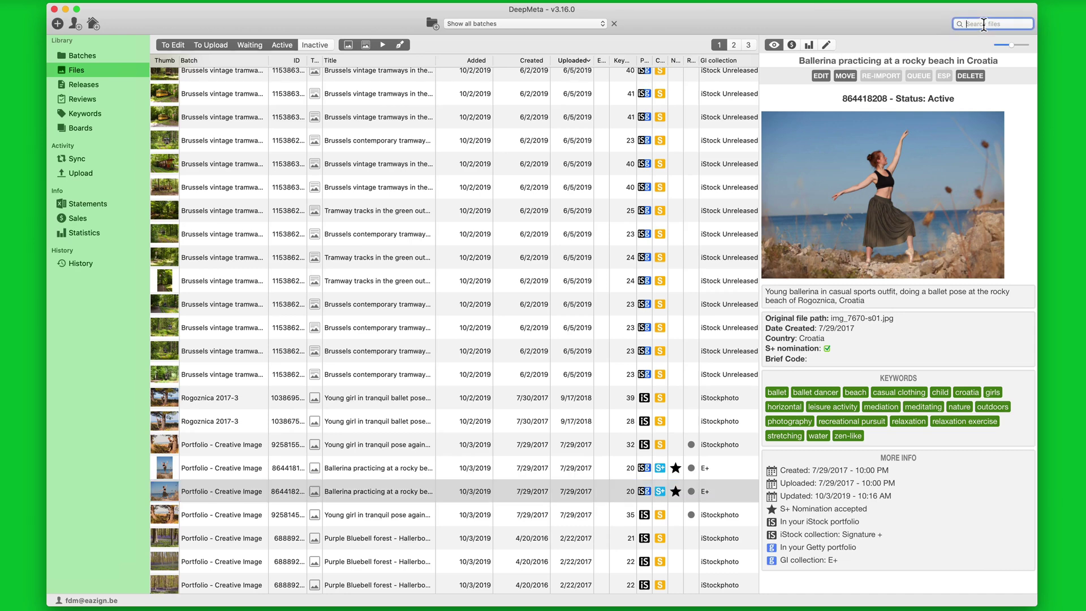
text(b)
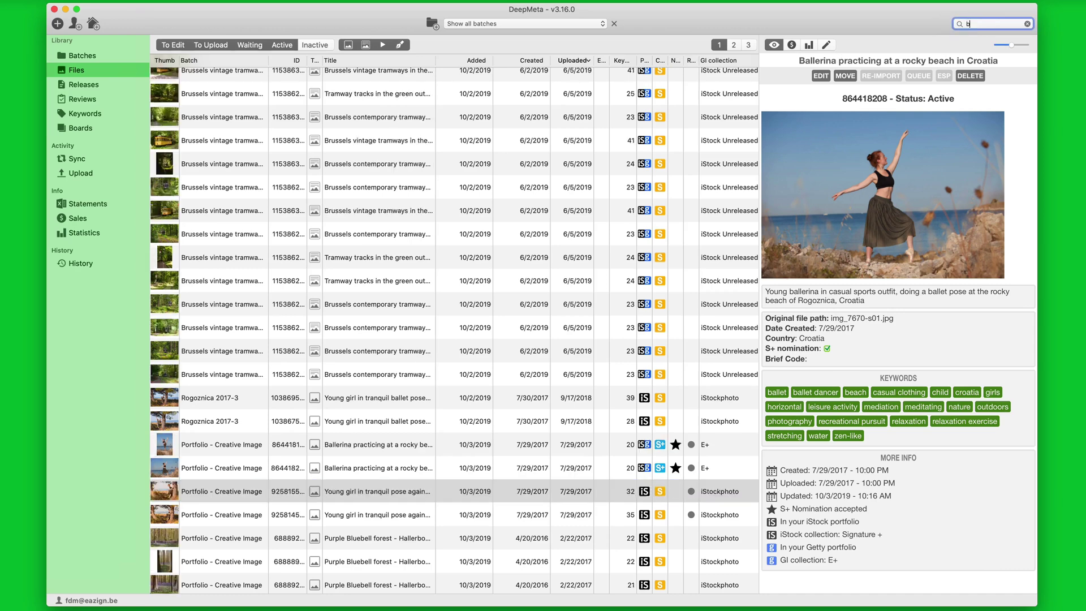
text(russels)
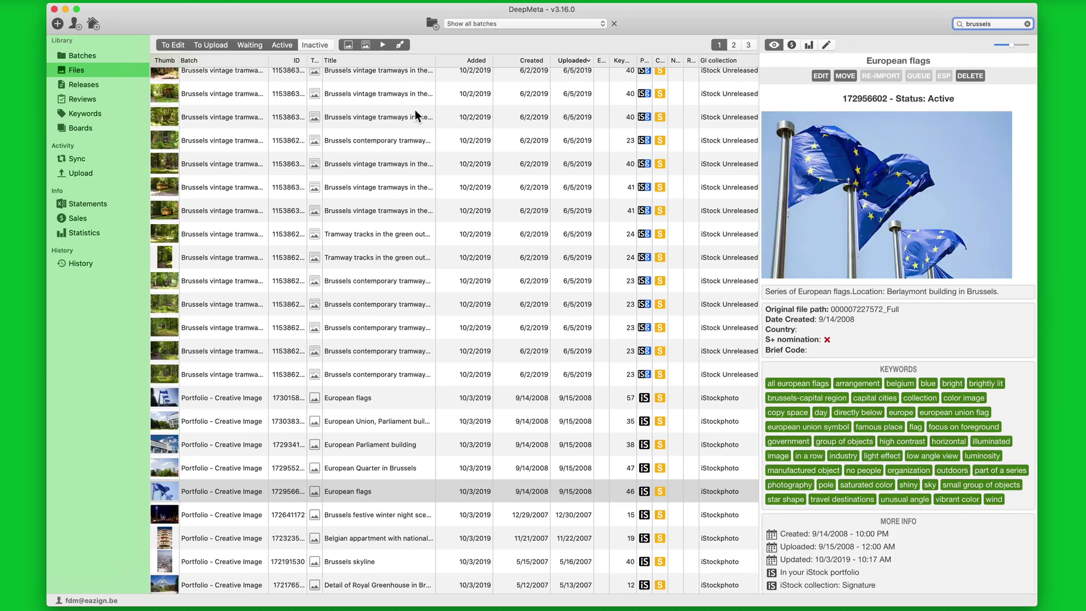
click(368, 145)
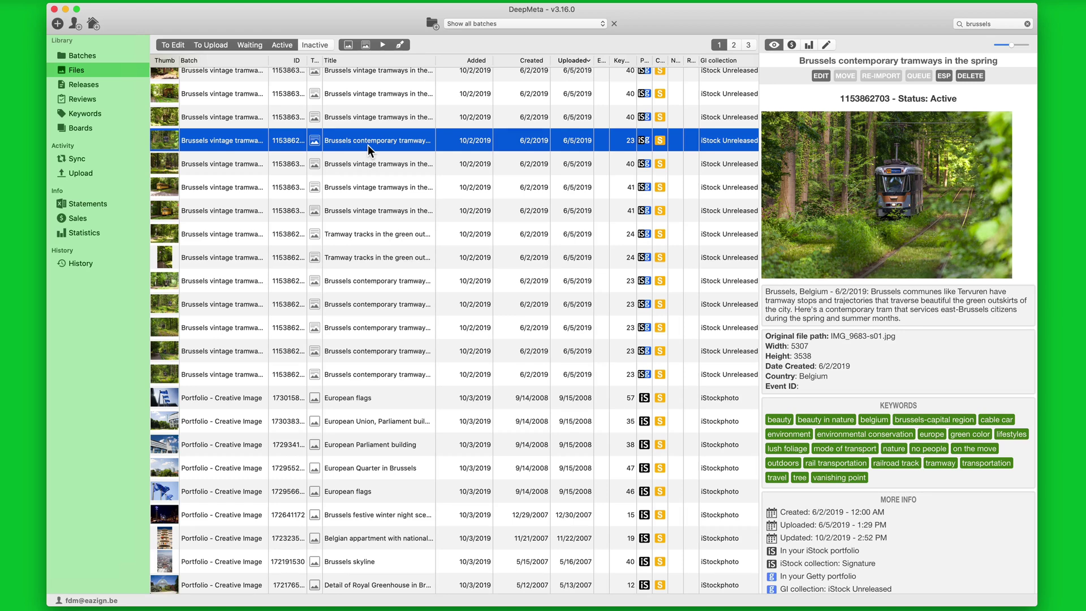
key(super+a)
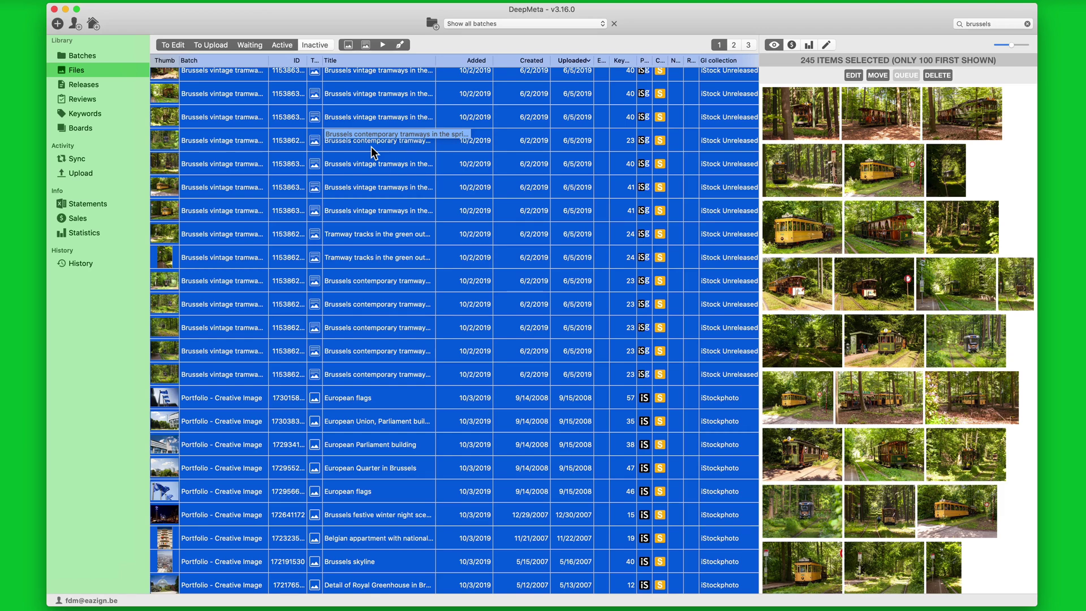
Export the selected Brussels files as TSV to the Desktop as DM-20191211-Files.tsv.
right_click(372, 147)
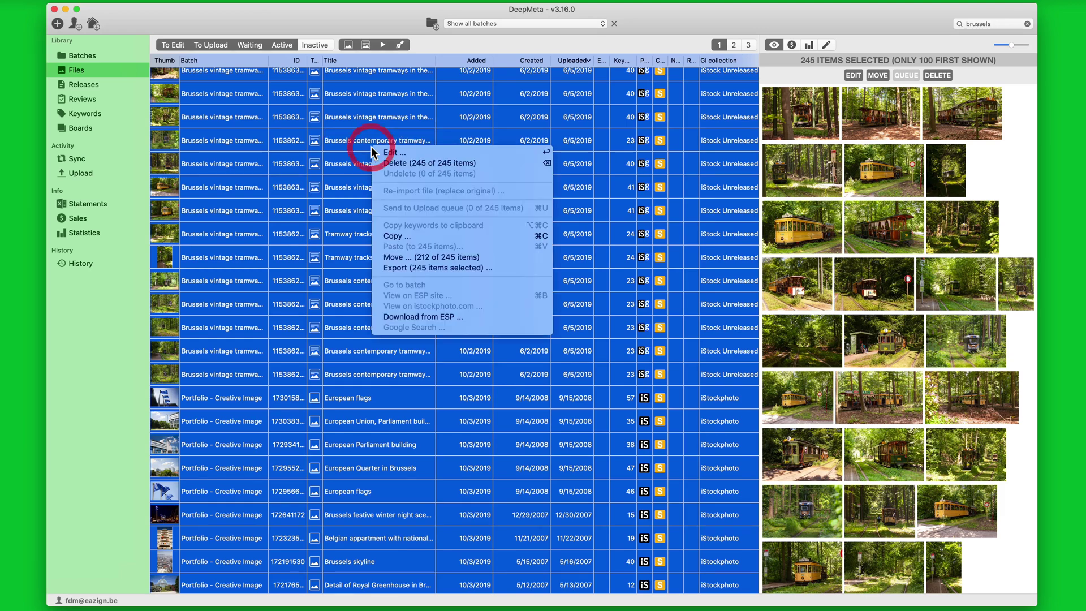
click(411, 272)
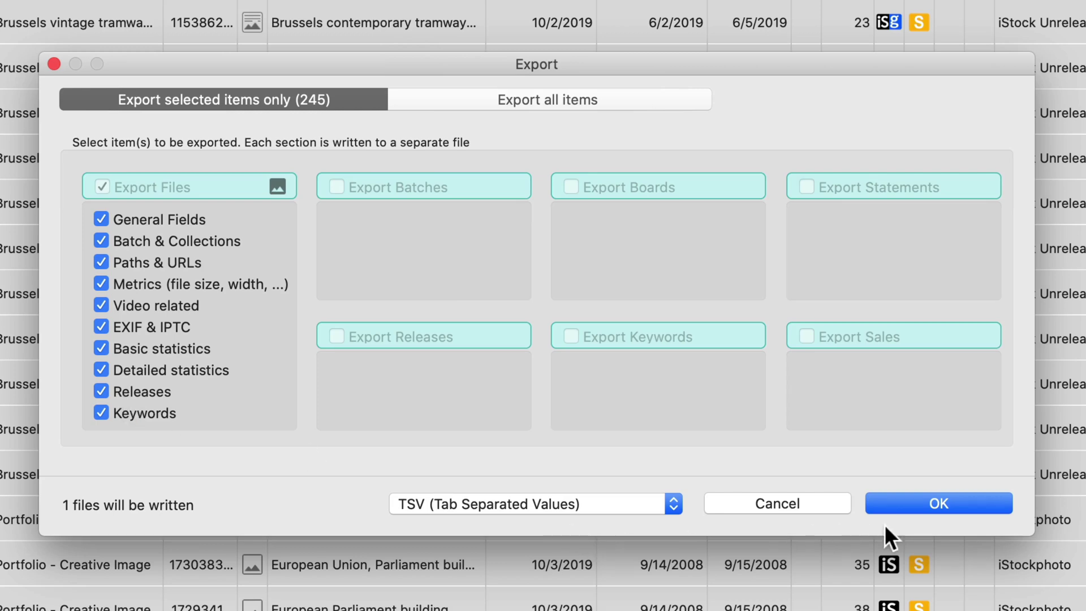
click(901, 496)
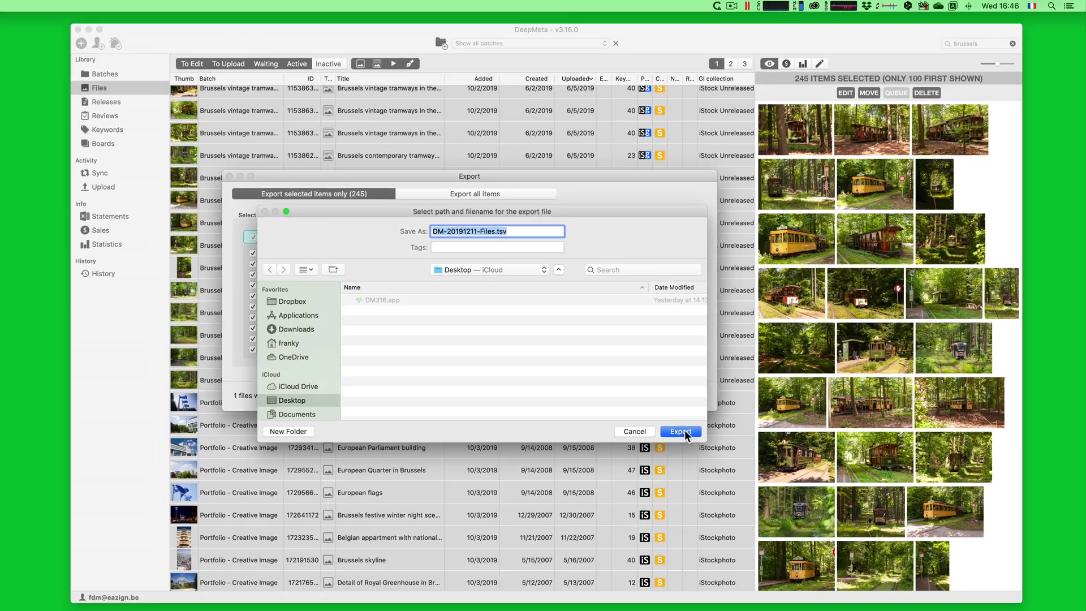
click(956, 574)
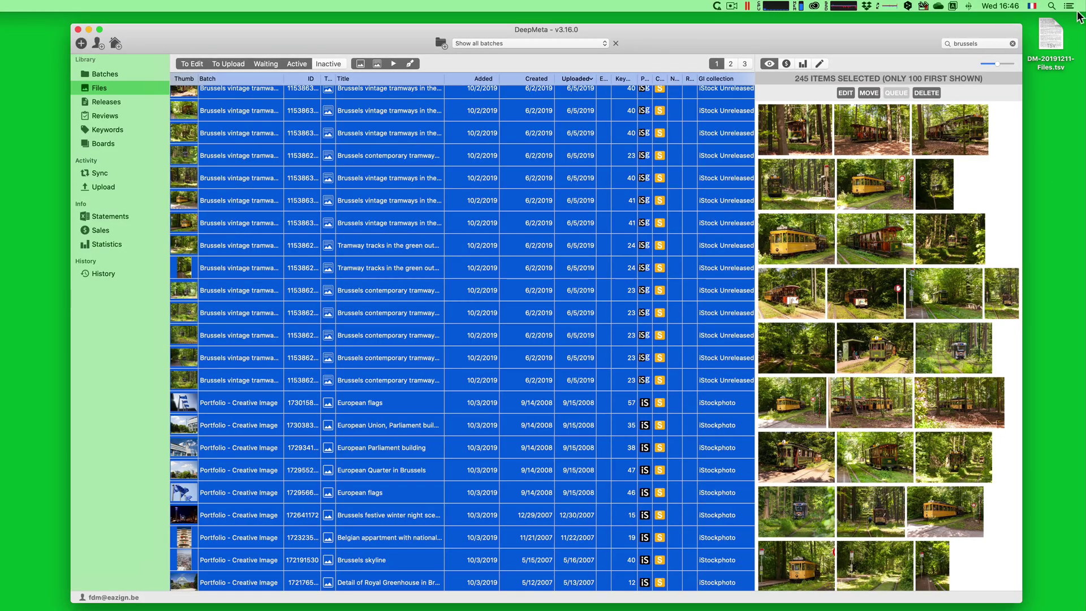
Open DM-20191211-Files.tsv in Numbers, review its columns, then show DeepMeta's Boards list.
double_click(1050, 45)
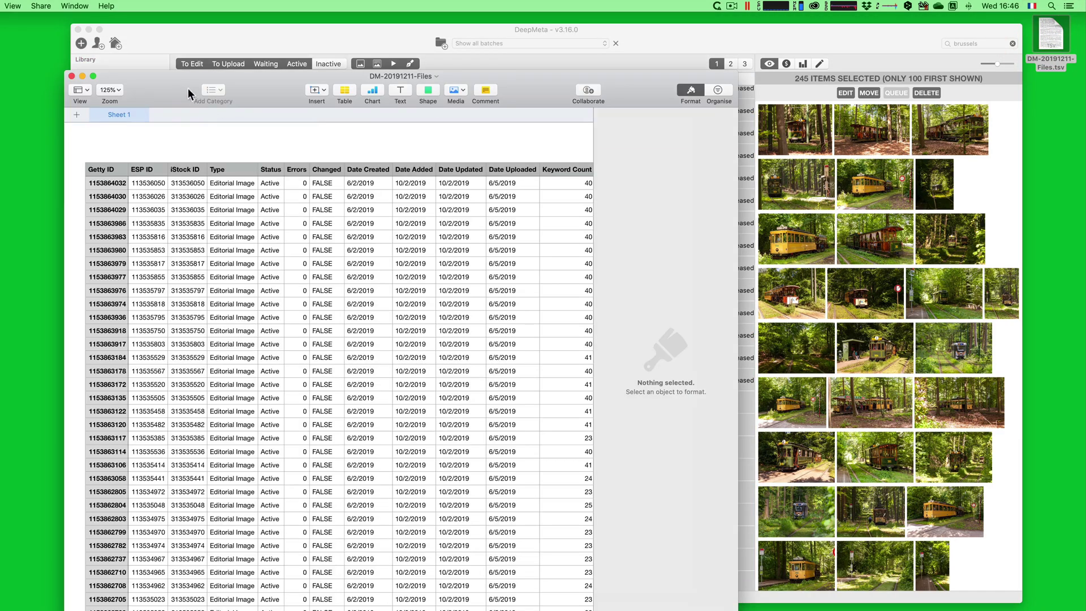
drag(181, 86, 240, 45)
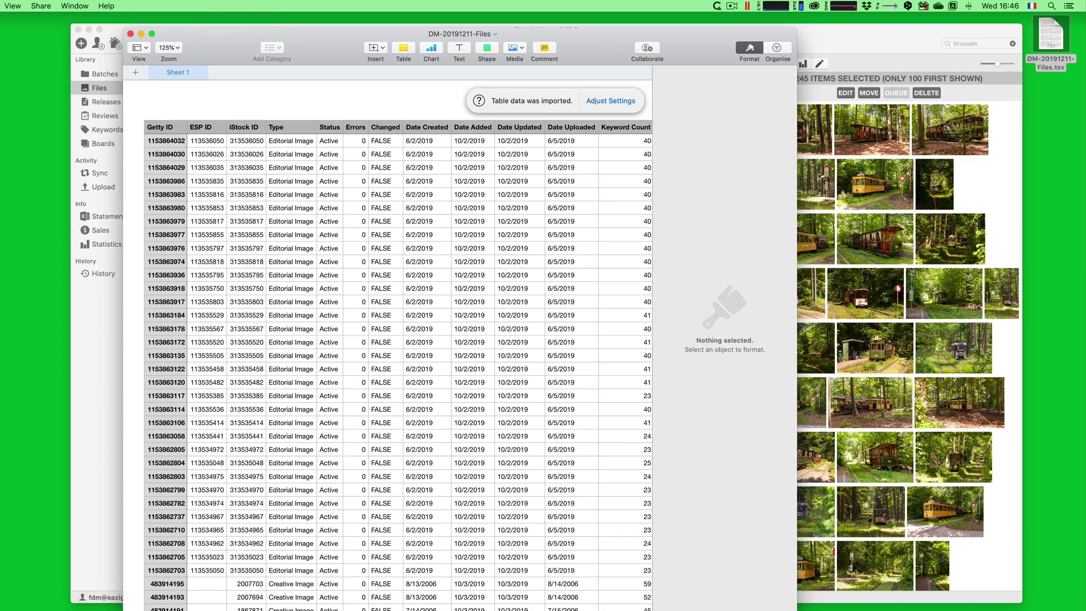
drag(798, 608, 834, 583)
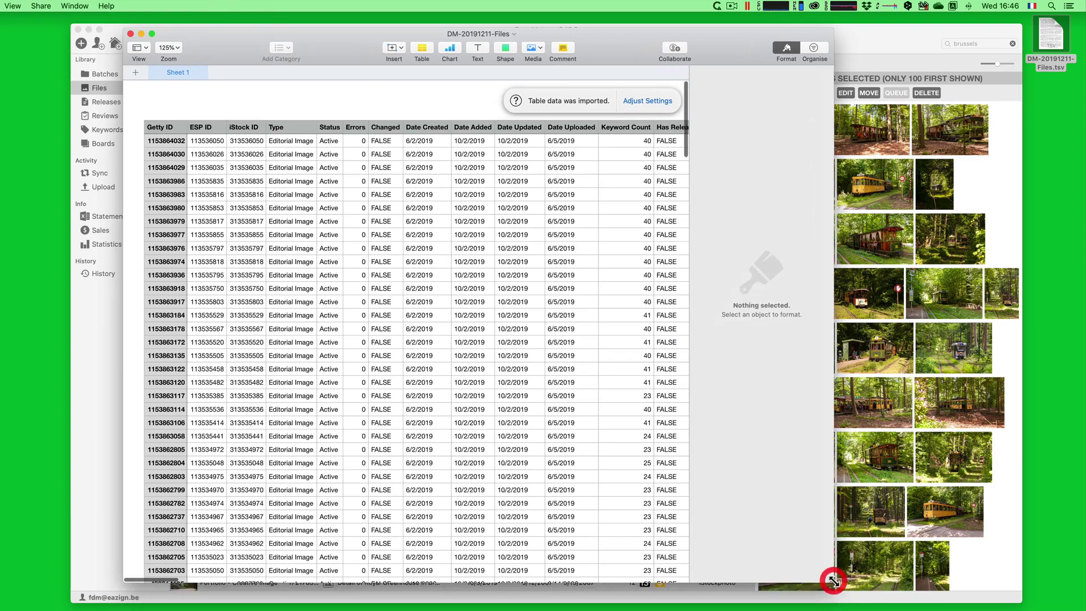
scroll(534, 393, right, 15)
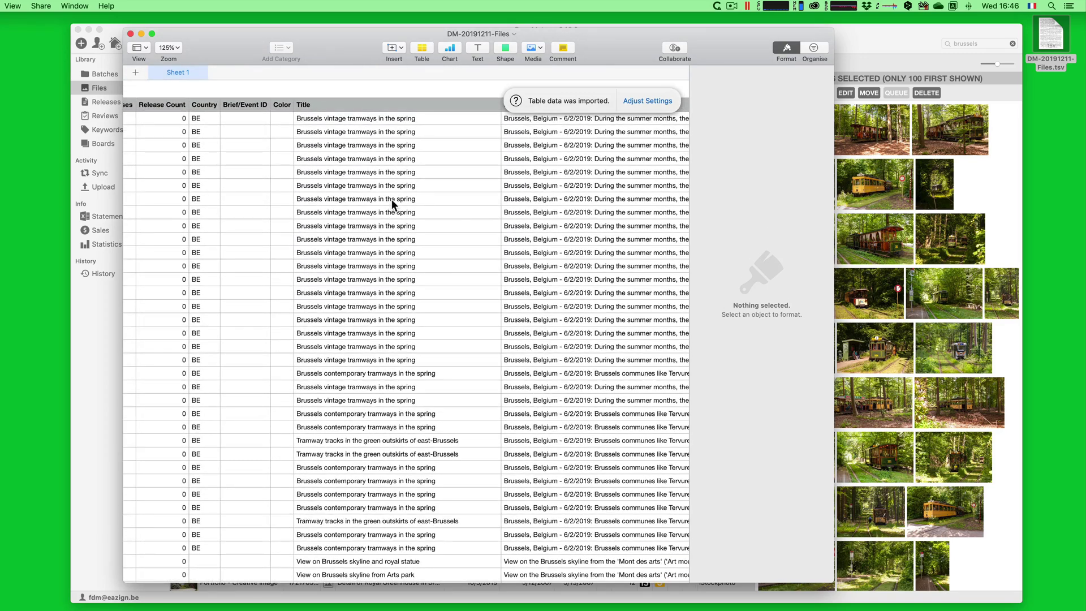
click(206, 34)
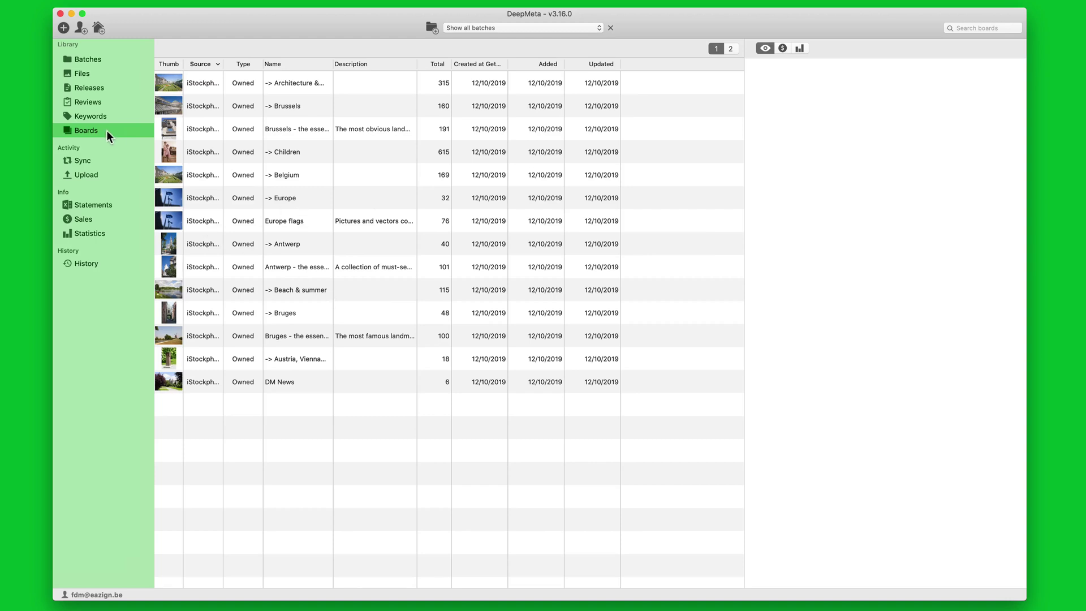
In the sales statistics view, select the five boards from -> Children through -> Antwerp for copying.
click(242, 153)
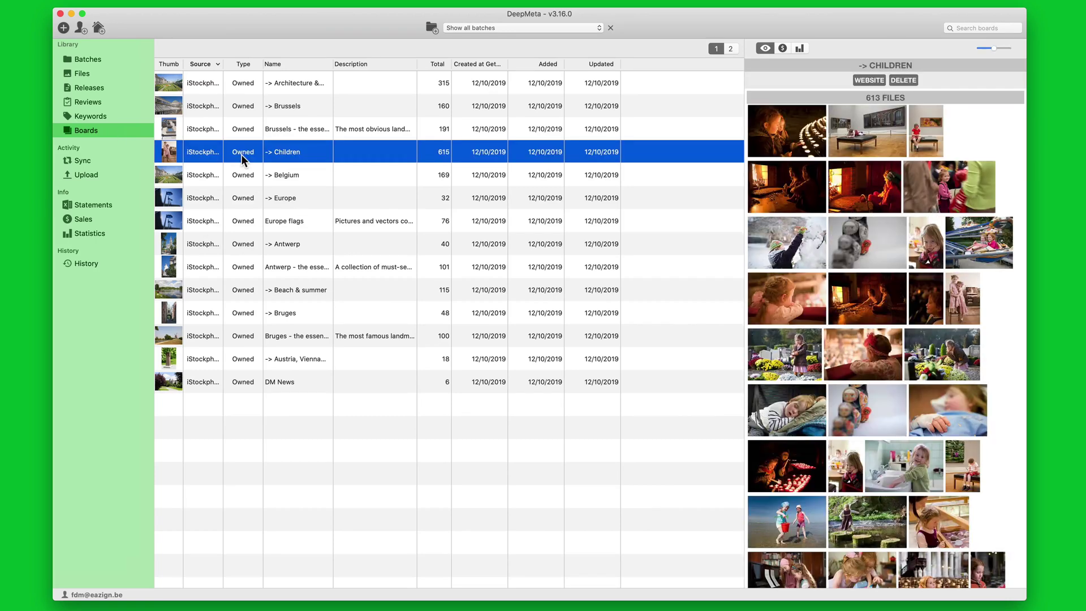
key(shift+Down)
key(shift+Down)
key(shift+Down)
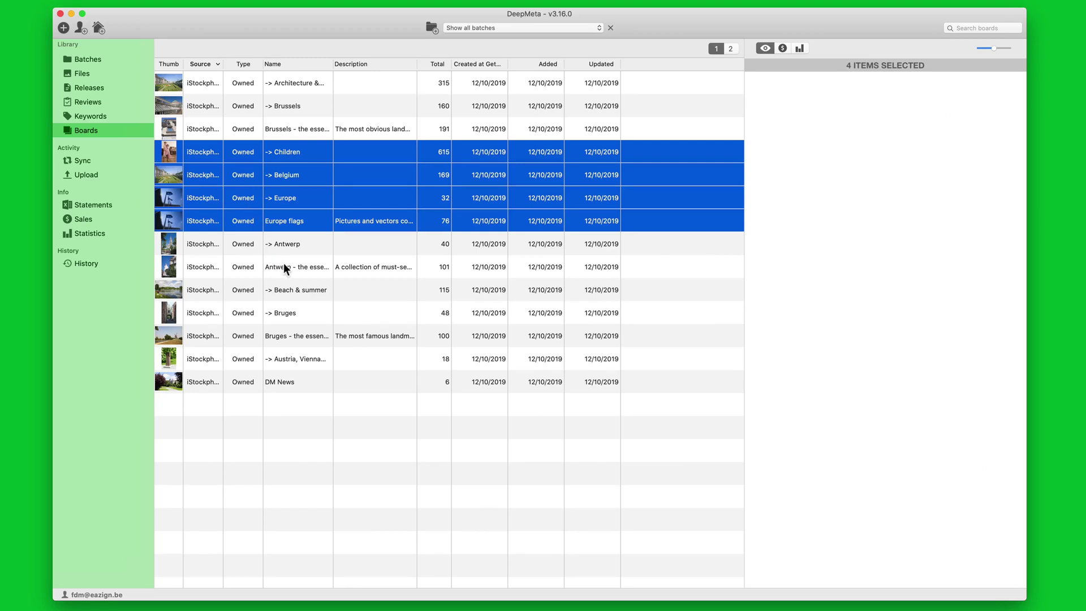
super+click(284, 263)
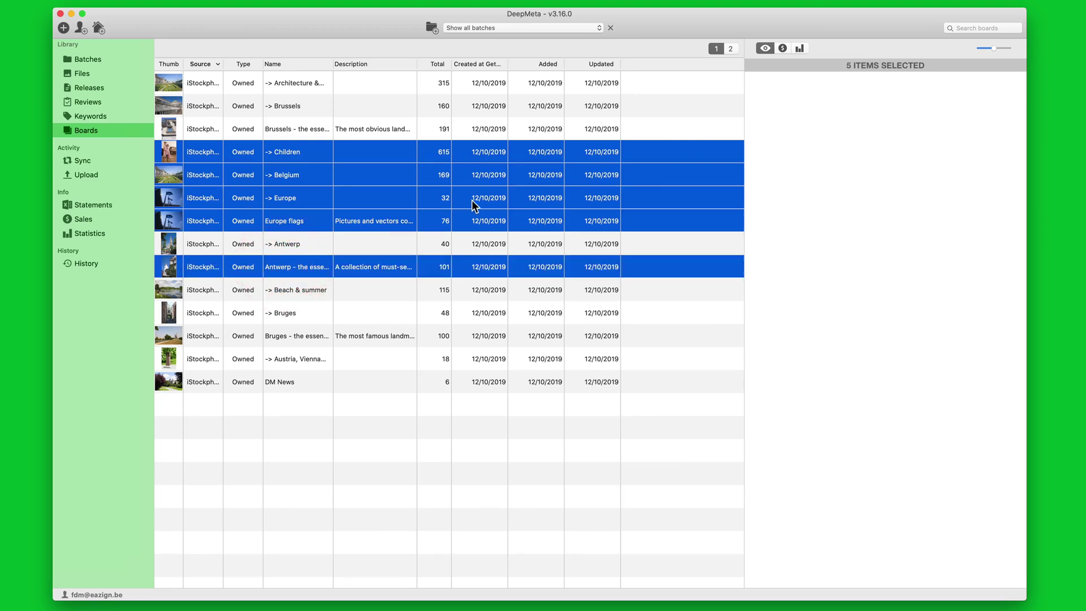
click(732, 48)
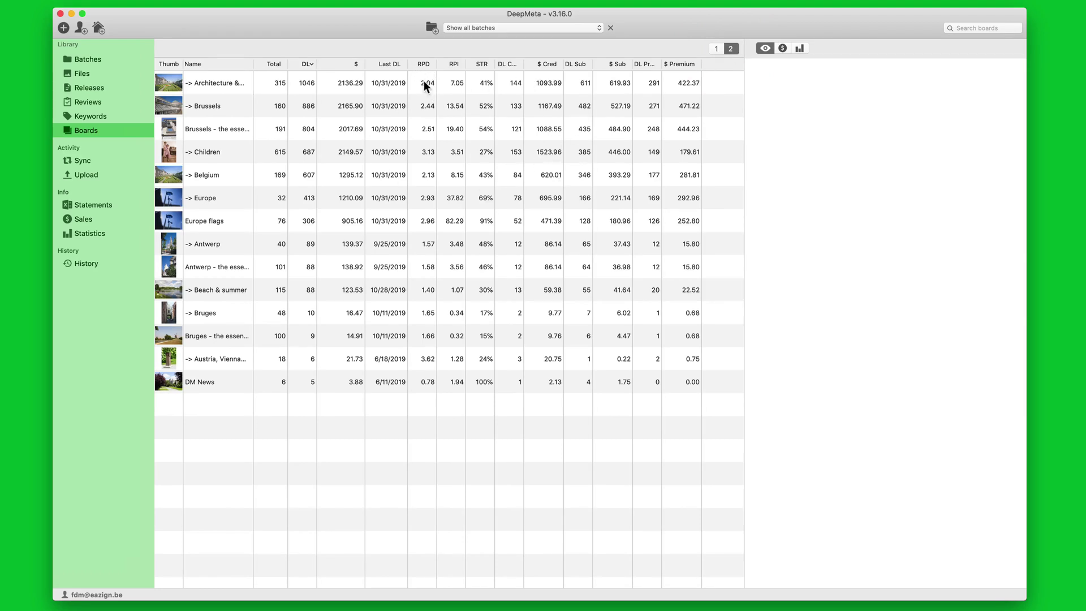
click(181, 155)
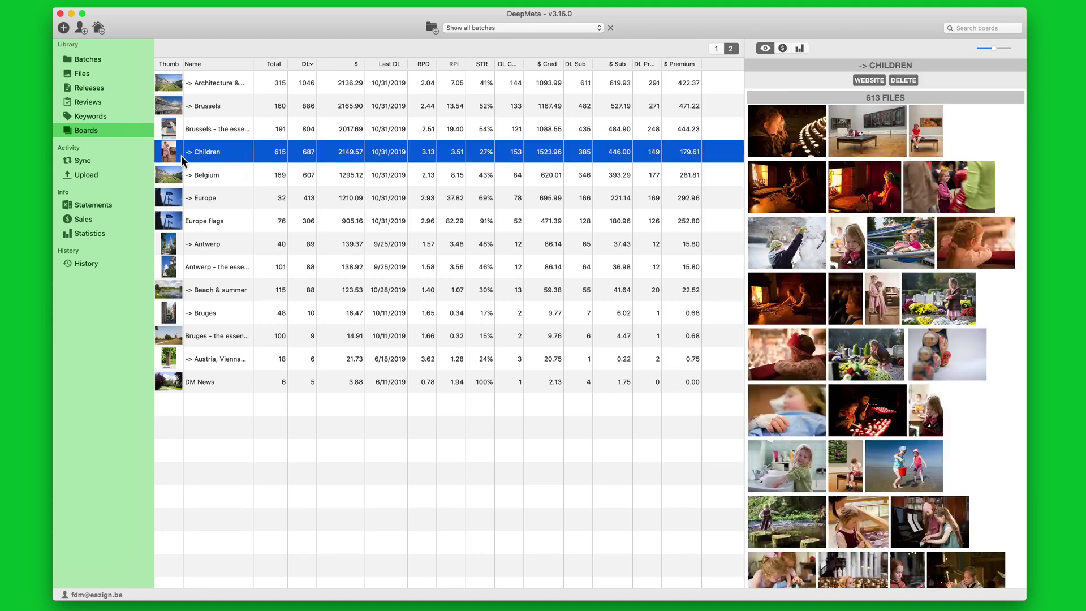
key(shift+Down)
key(shift+Down)
key(shift+Down)
key(shift+Down)
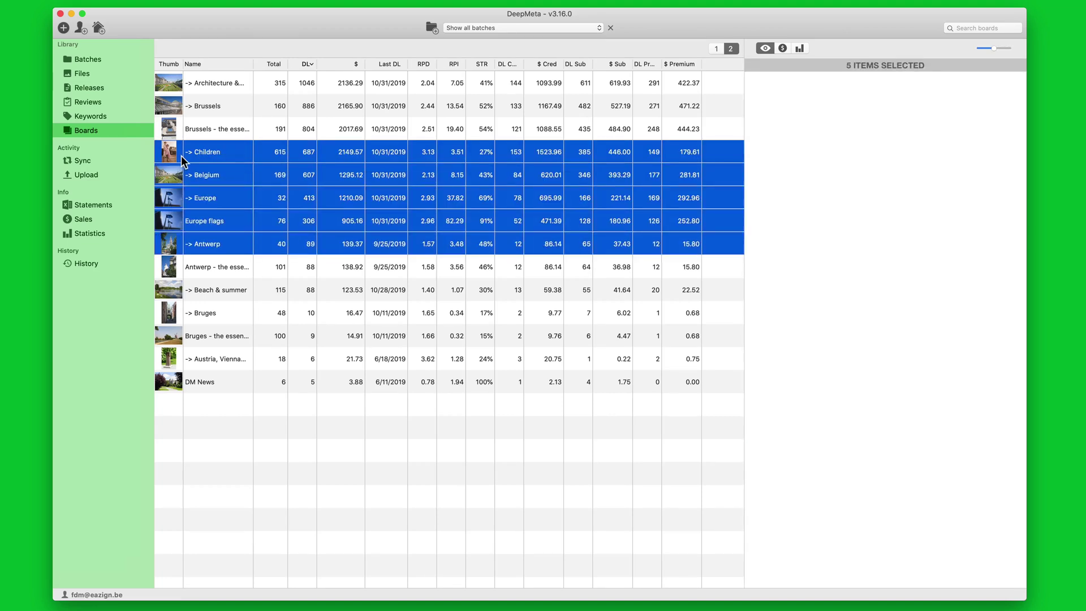
right_click(225, 155)
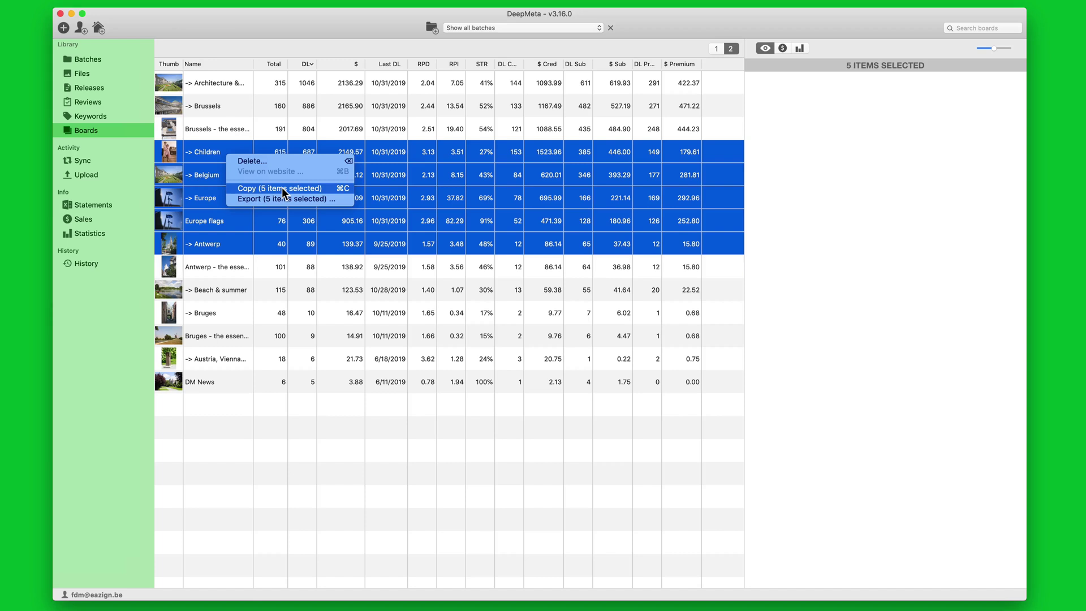
Copy the five boards' statistics into a new TextEdit document and minimise it.
click(270, 33)
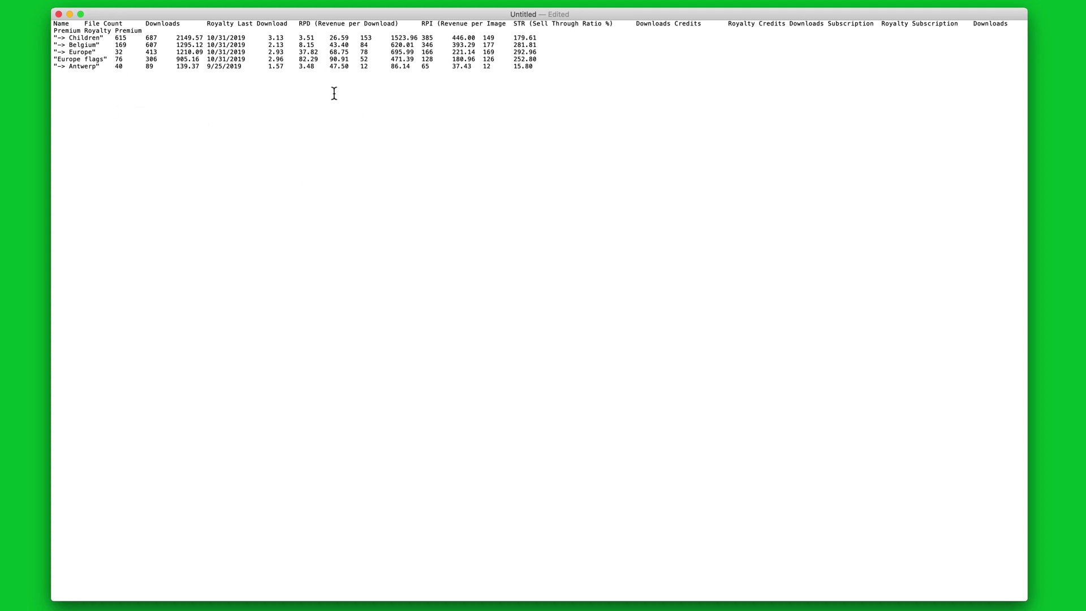
click(69, 15)
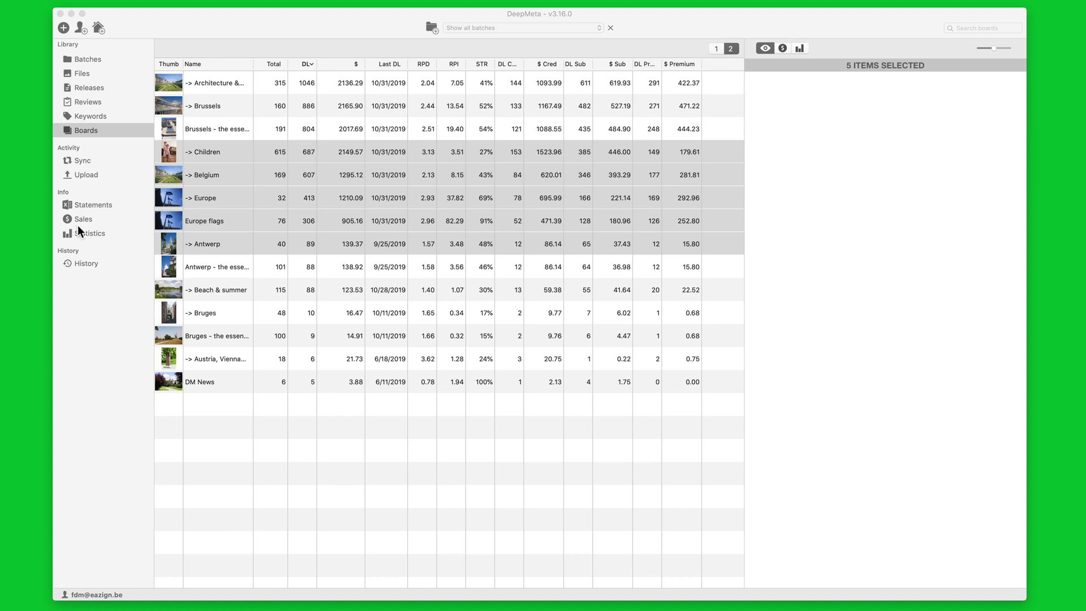
Select History log entries 39 through 31 in DeepMeta.
click(83, 262)
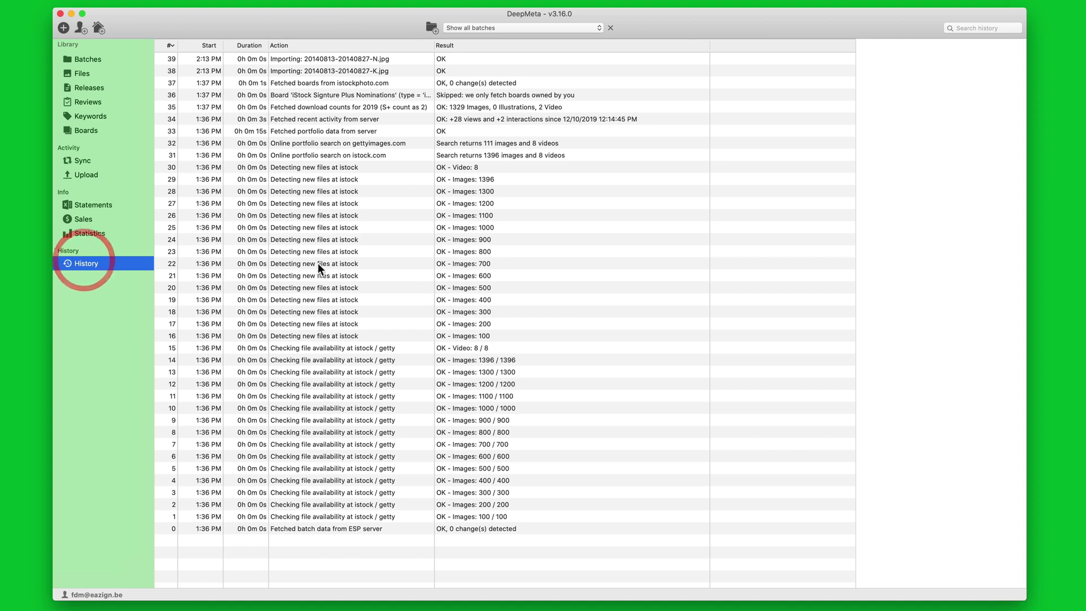
click(225, 56)
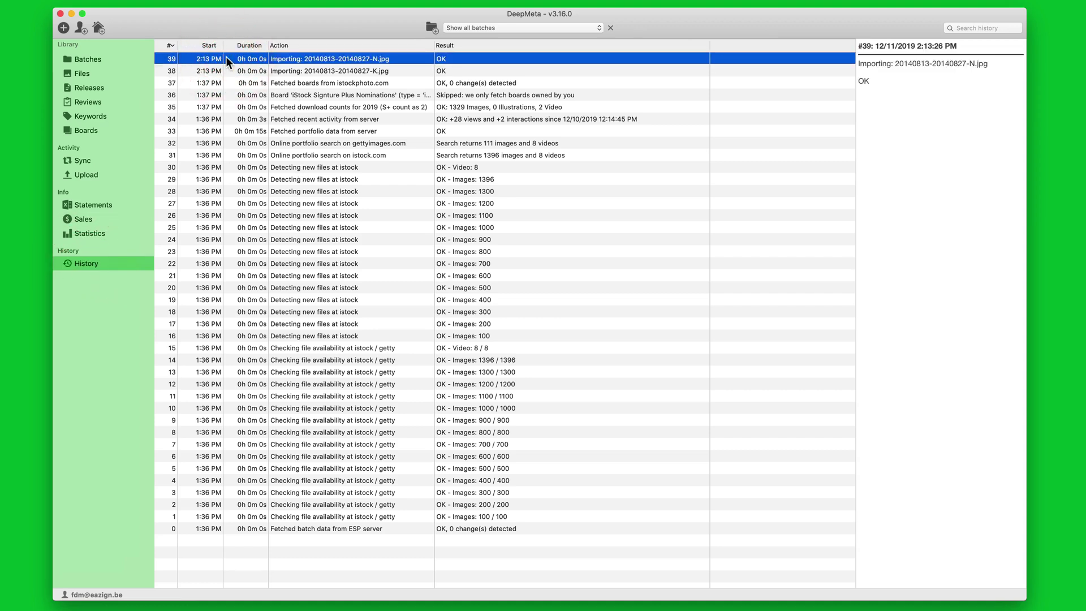
key(shift+Down)
key(shift+Down)
key(shift+Down)
key(shift+Down)
key(shift+Down)
key(shift+Down)
key(shift+Down)
key(shift+Down)
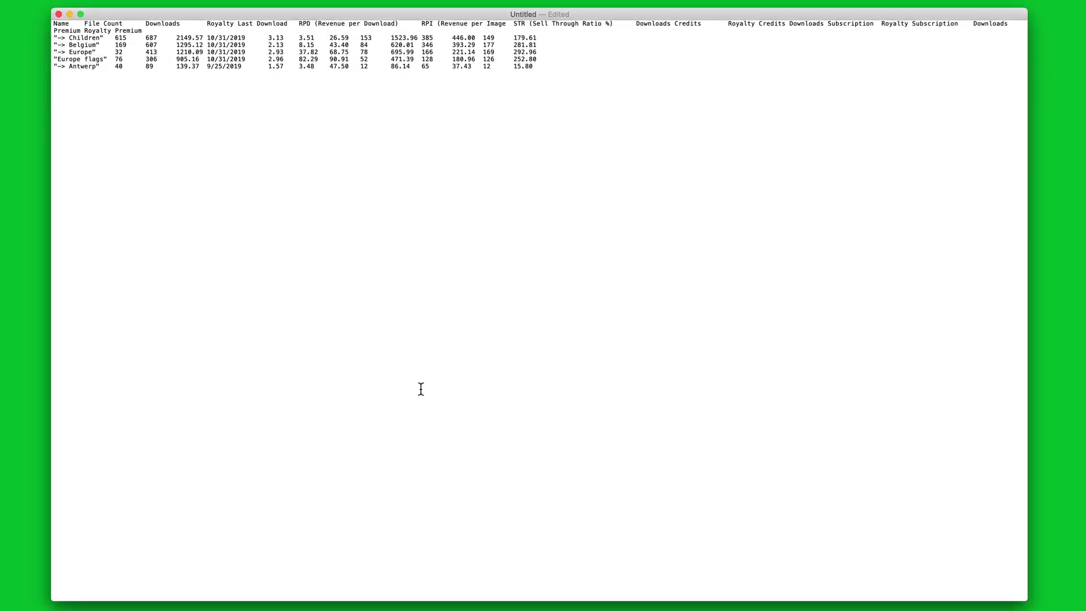
Clear the board statistics from the TextEdit document and paste History entries 39–31.
key(super+a)
key(BackSpace)
key(super+v)
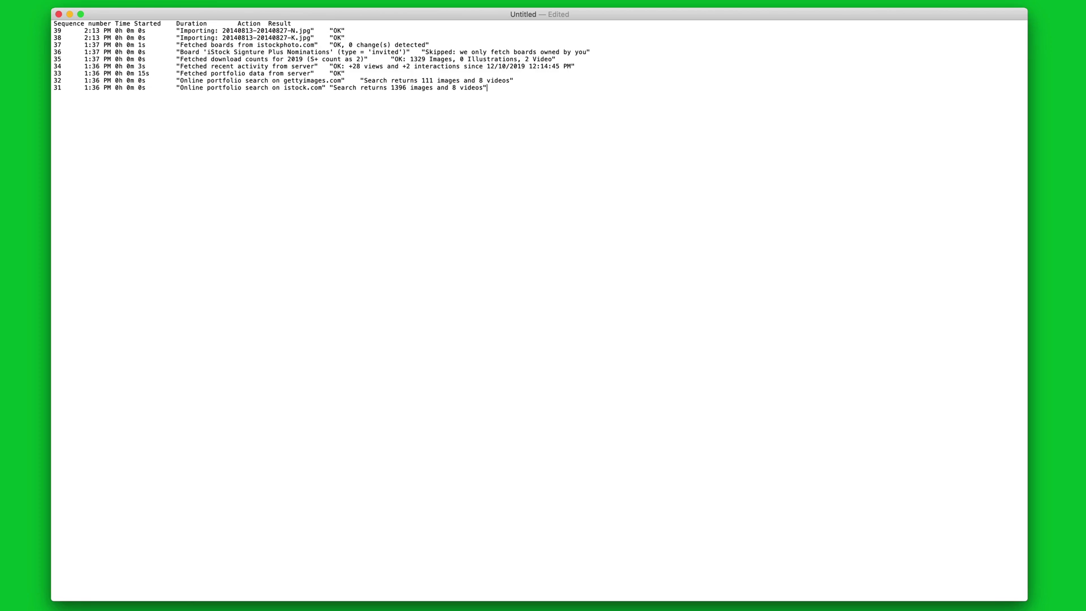